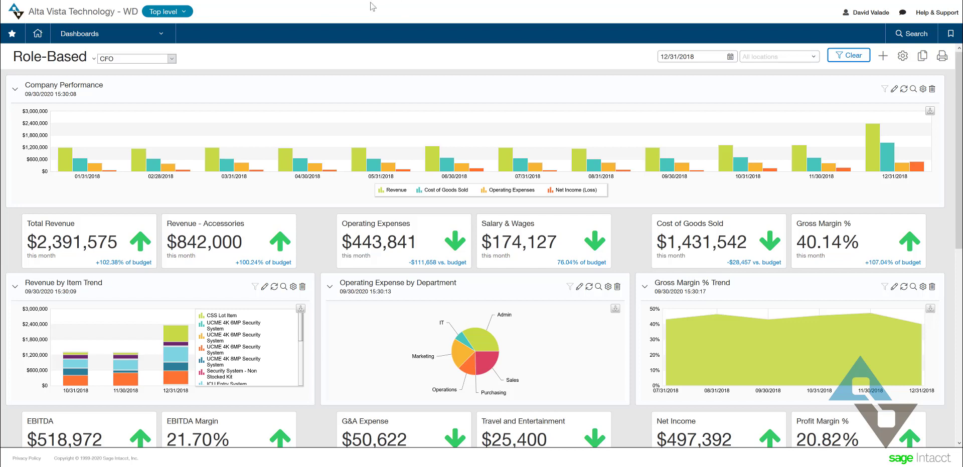
# Review the CFO dashboard and open the Company Performance chart with its data table in a maximized window.
pyautogui.scroll(-5, 378, 156)
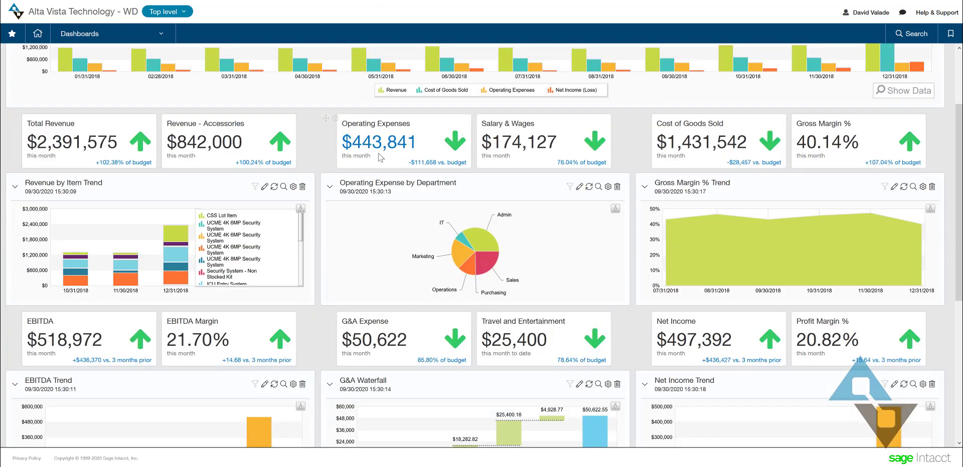
pyautogui.scroll(-2, 380, 158)
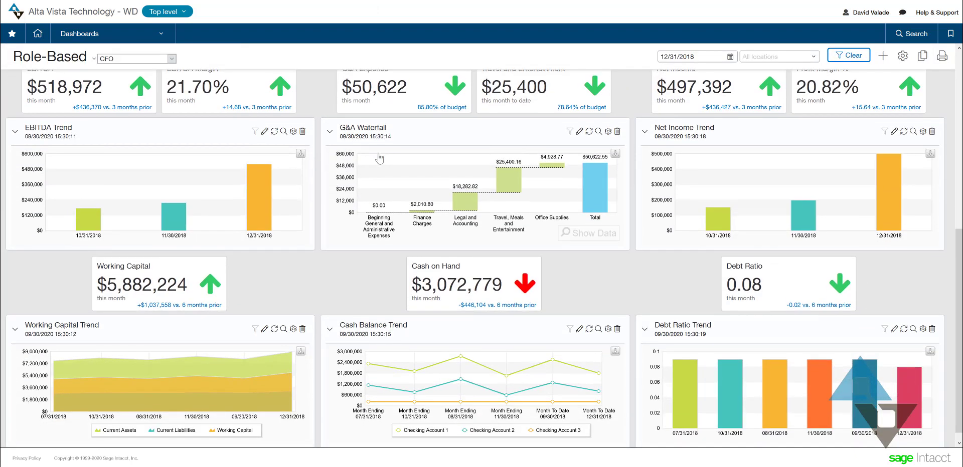
pyautogui.scroll(7, 380, 159)
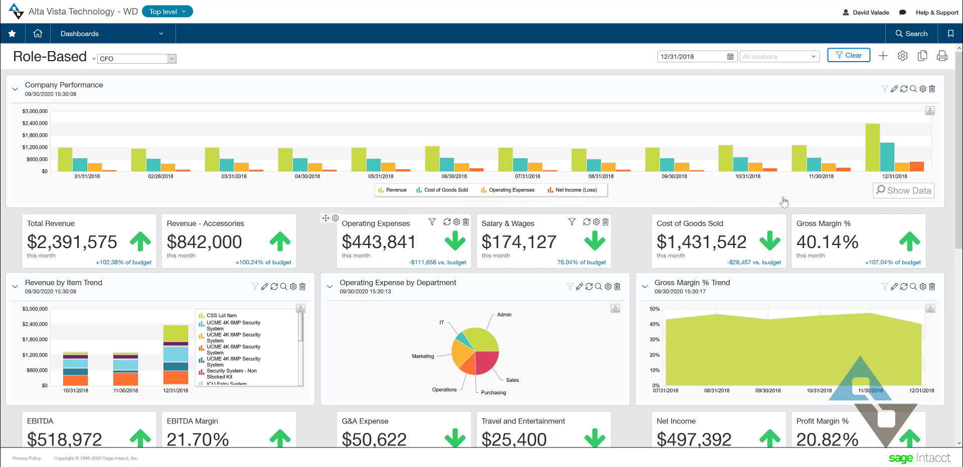
pyautogui.moveTo(885, 172)
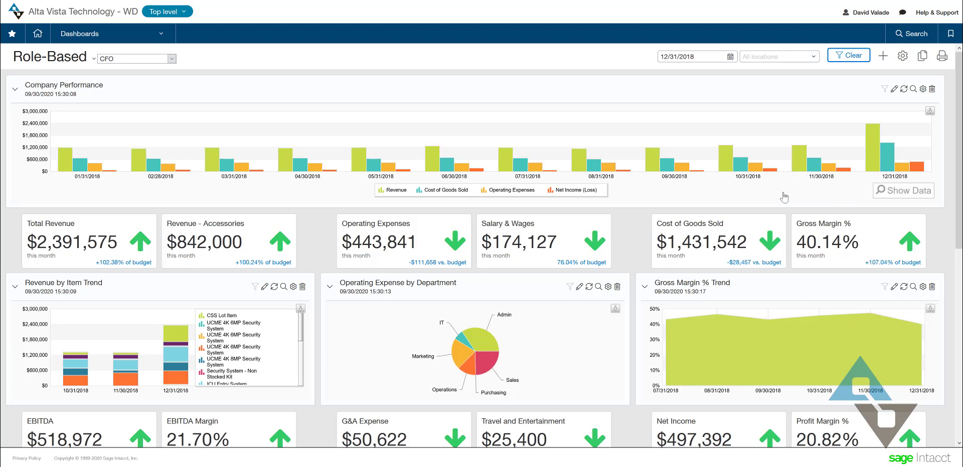
pyautogui.click(913, 90)
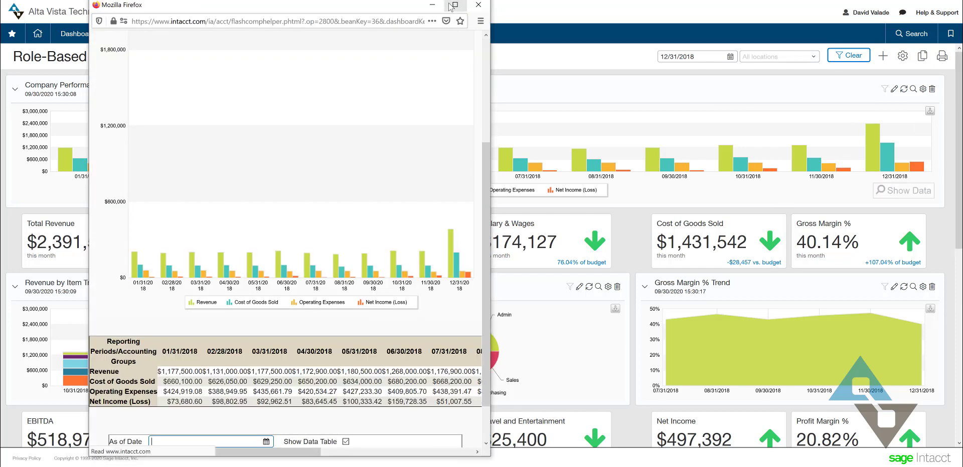
pyautogui.click(451, 6)
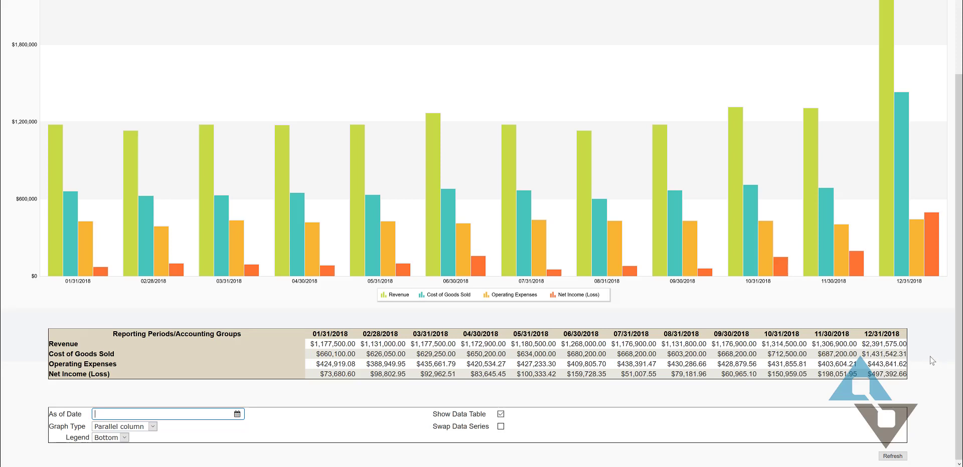
# Drill down from the 12/31/2018 revenue column to the Surveillance ledger entries and widen the report window.
pyautogui.click(889, 252)
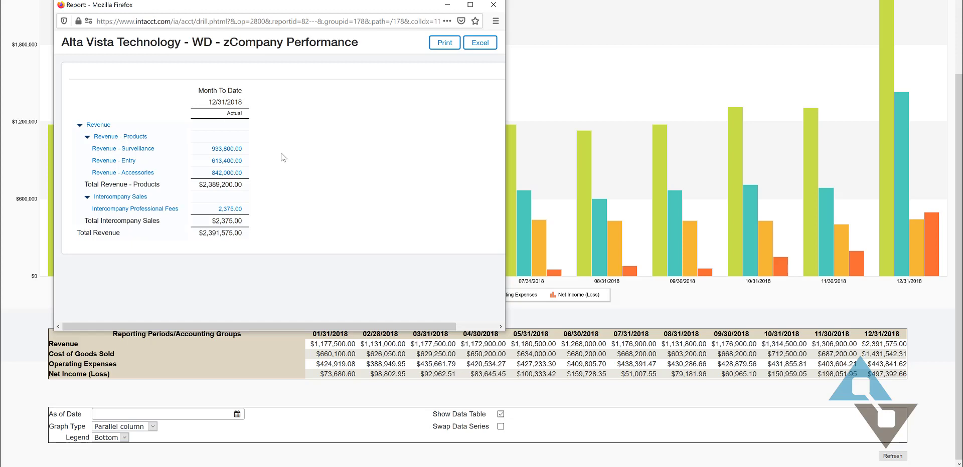
pyautogui.click(233, 149)
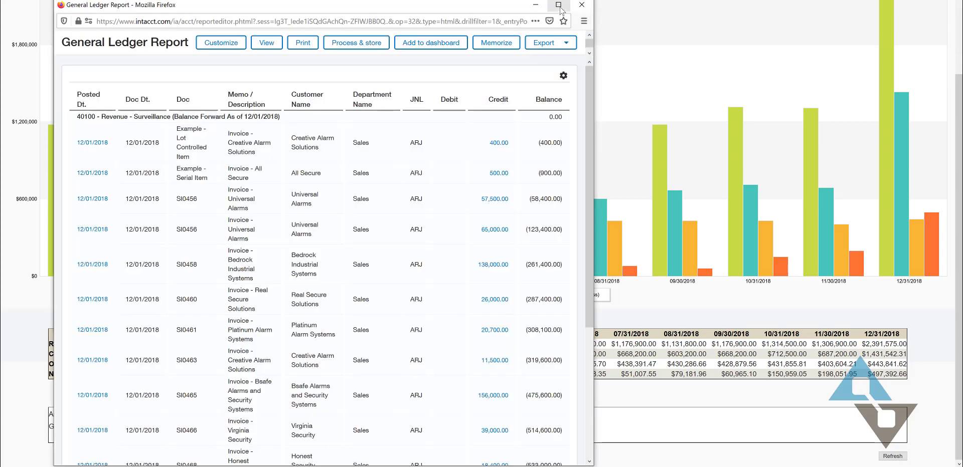
pyautogui.moveTo(594, 114); pyautogui.dragTo(956, 156)
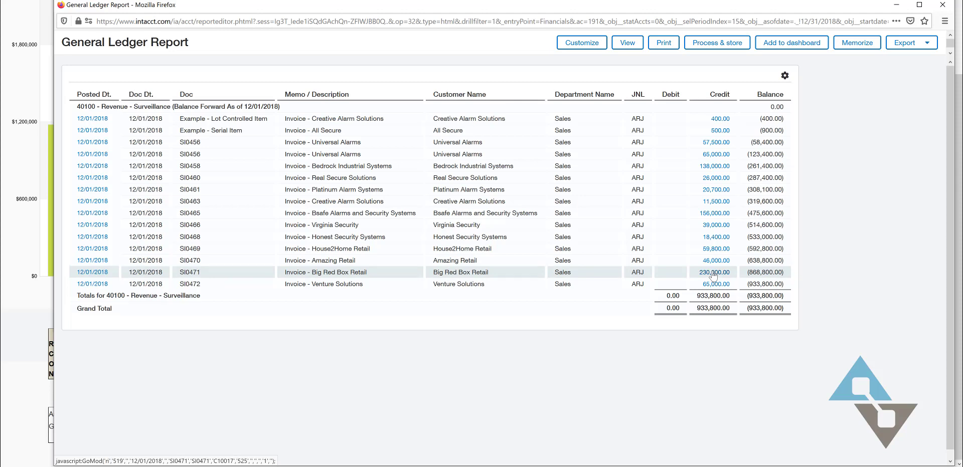
# Open the Big Red Box Retail invoice from the 230,000.00 credit and review its details and entries.
pyautogui.click(713, 273)
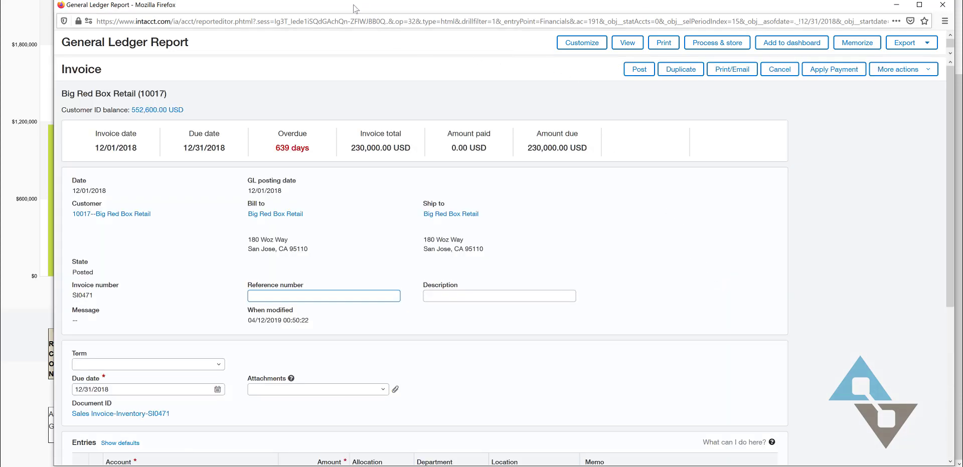
pyautogui.moveTo(354, 6); pyautogui.dragTo(339, 0)
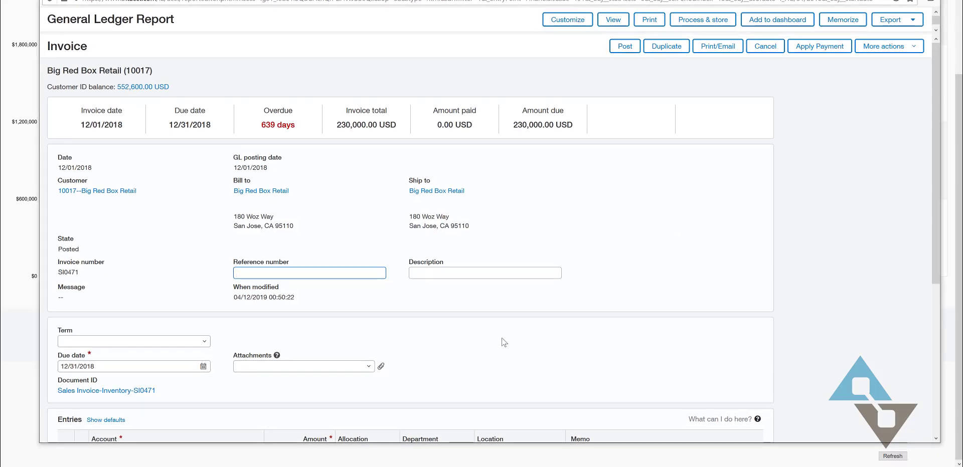
pyautogui.scroll(-2, 504, 342)
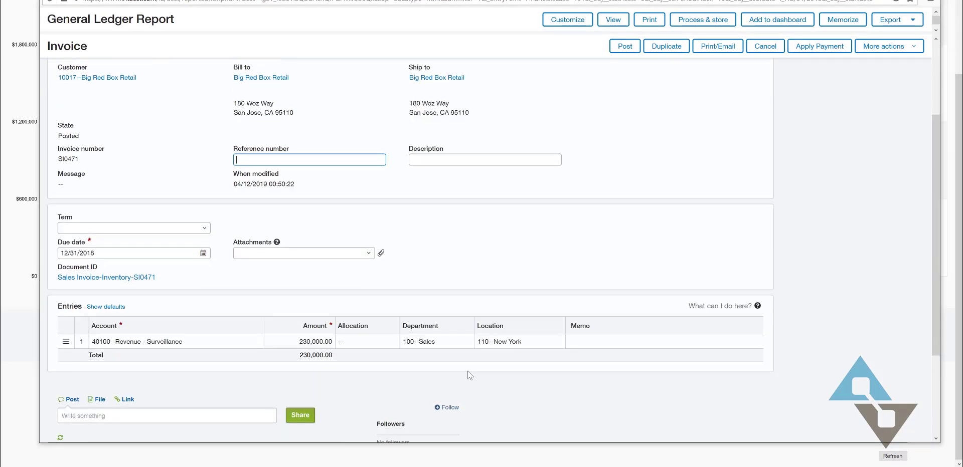
pyautogui.scroll(2, 468, 375)
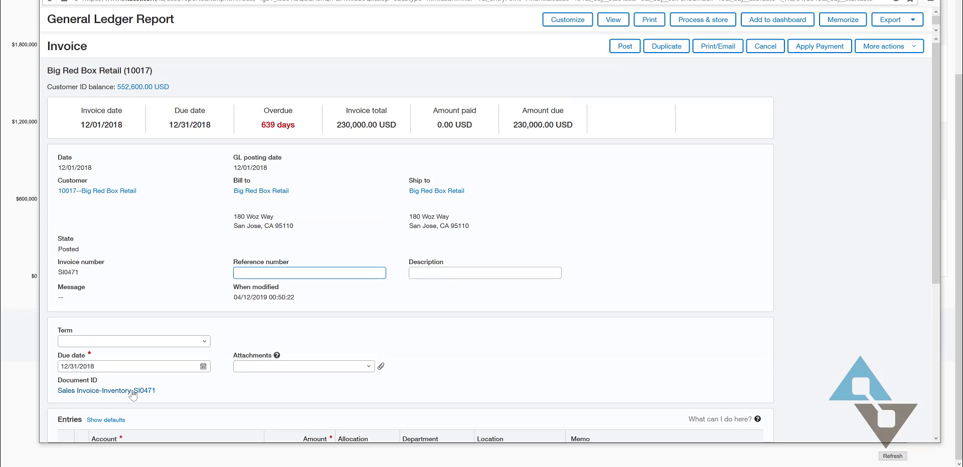
# Open the source sales invoice document in expanded view and review its entries and subtotals.
pyautogui.click(132, 394)
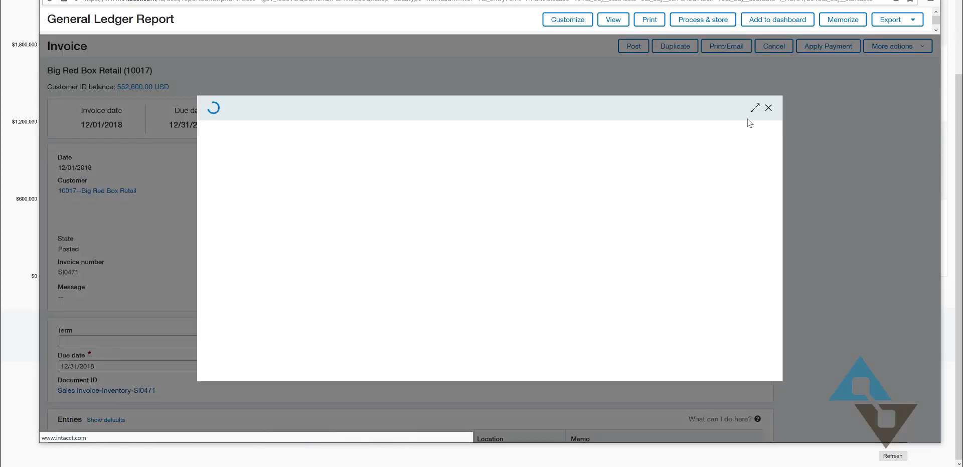
pyautogui.click(755, 108)
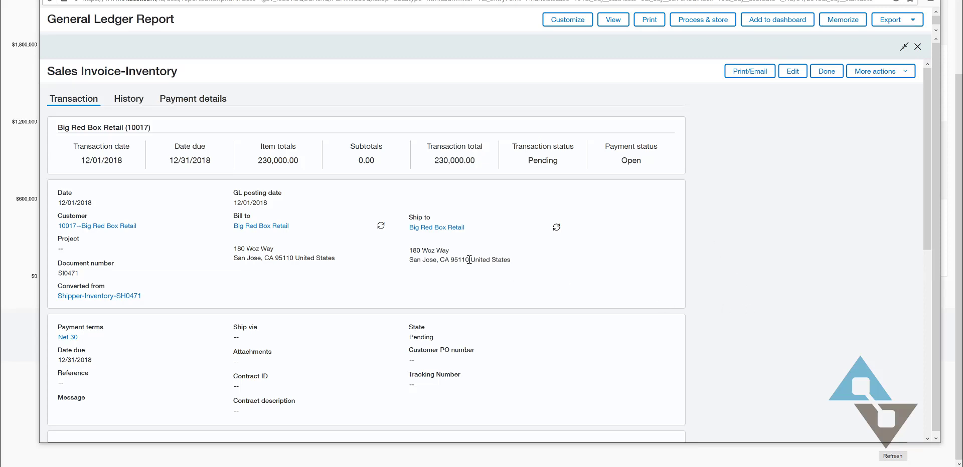
pyautogui.scroll(-5, 473, 279)
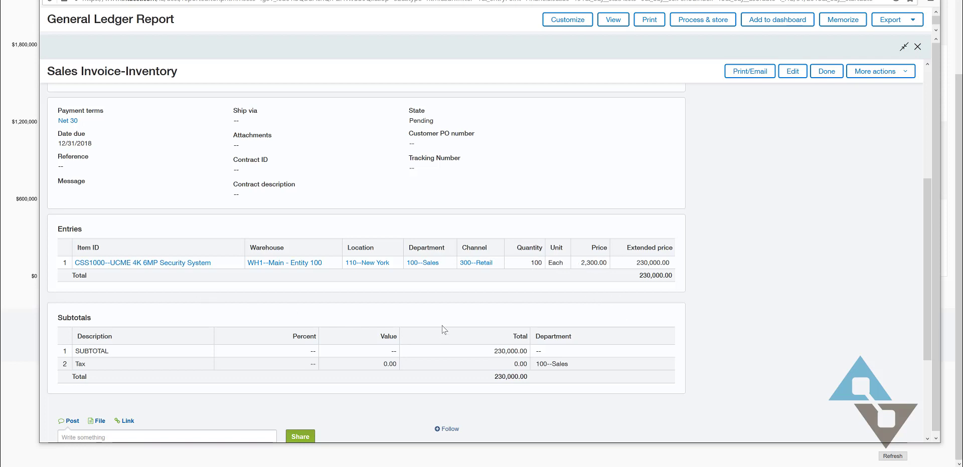
pyautogui.scroll(5, 441, 327)
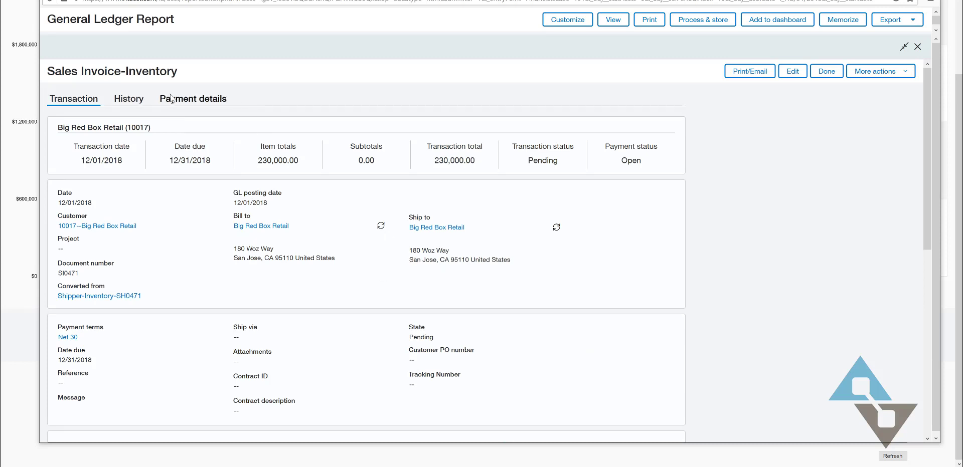
# Check the sales invoice's payment details and share the comment "Hey we should call on this." on the record.
pyautogui.click(193, 101)
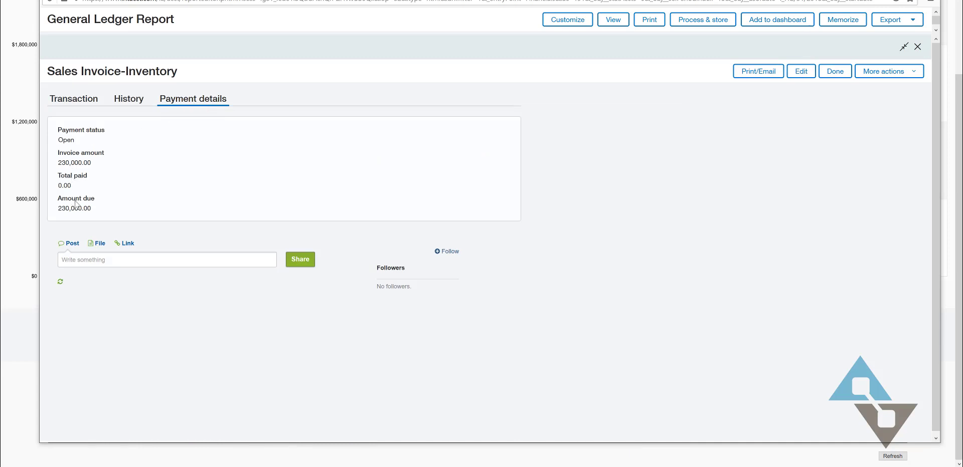
pyautogui.click(121, 258)
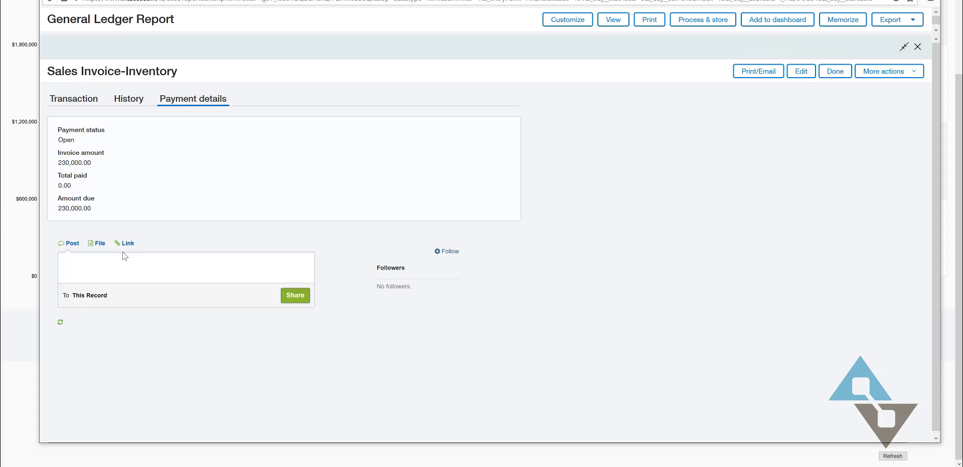
pyautogui.write('Hey we should call on this.')
pyautogui.click(295, 297)
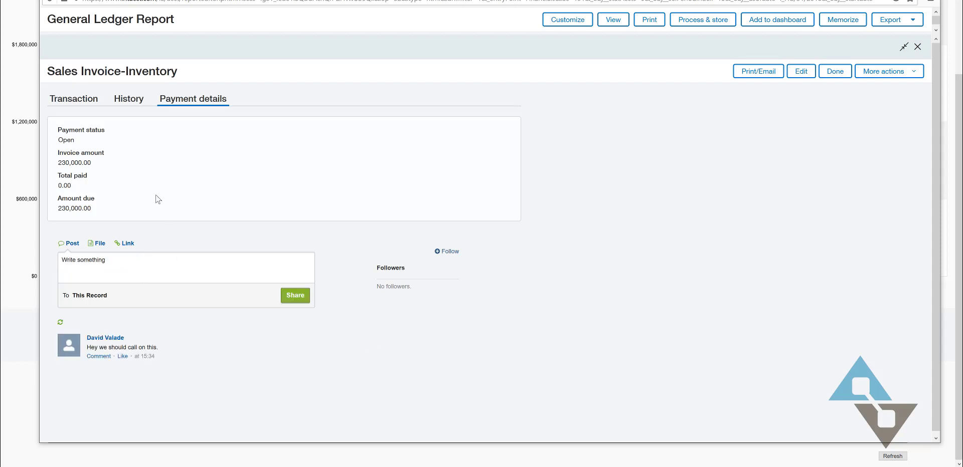
# Show the sales invoice's history and open its originating sales order in expanded view.
pyautogui.click(133, 104)
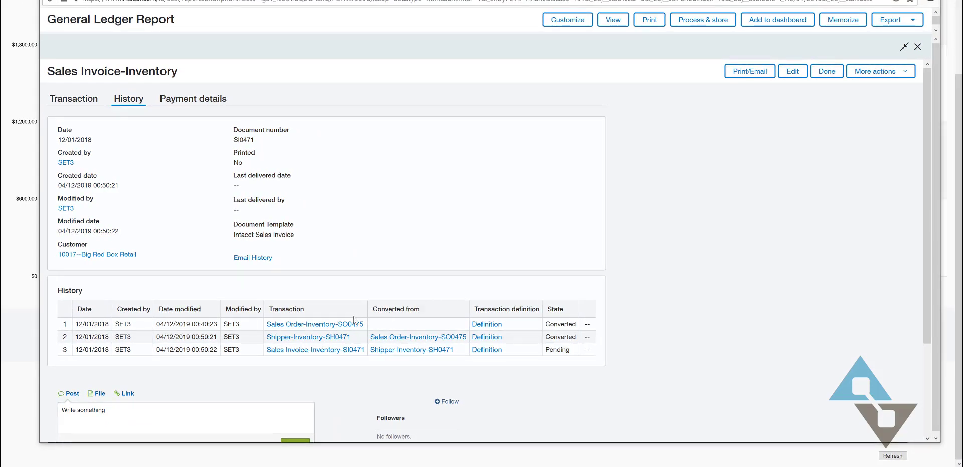
pyautogui.click(327, 326)
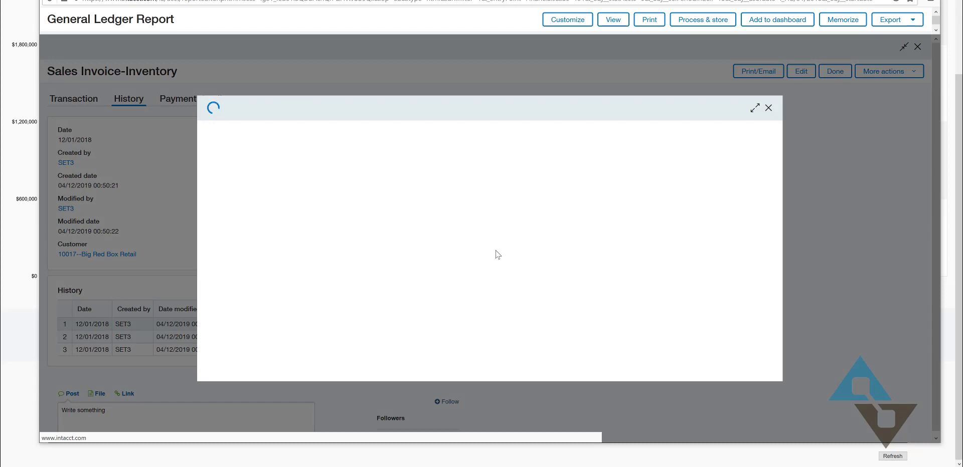
pyautogui.click(756, 112)
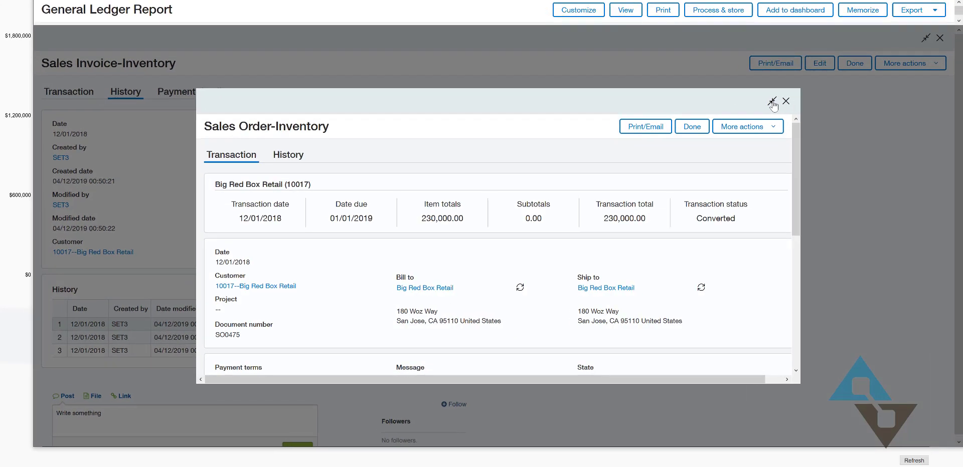
pyautogui.scroll(-3, 574, 300)
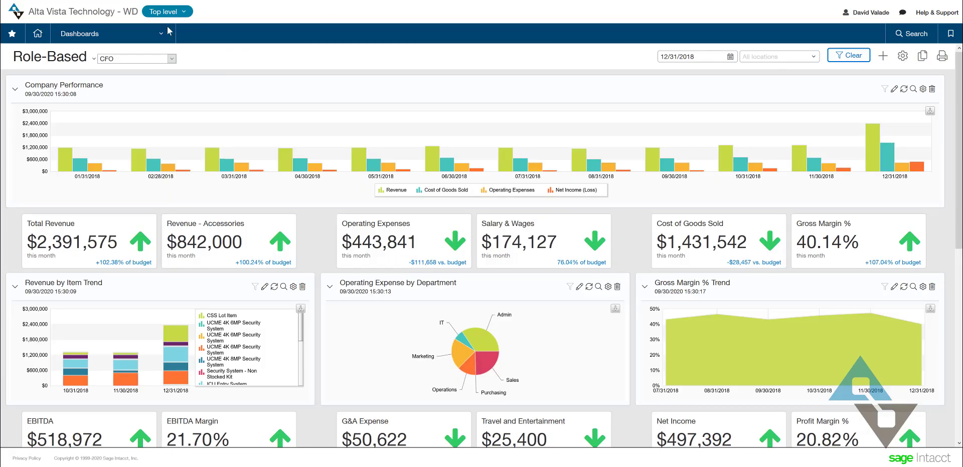
# Open the Inventory Control overview page and look over its data, tasks and reports.
pyautogui.moveTo(165, 32)
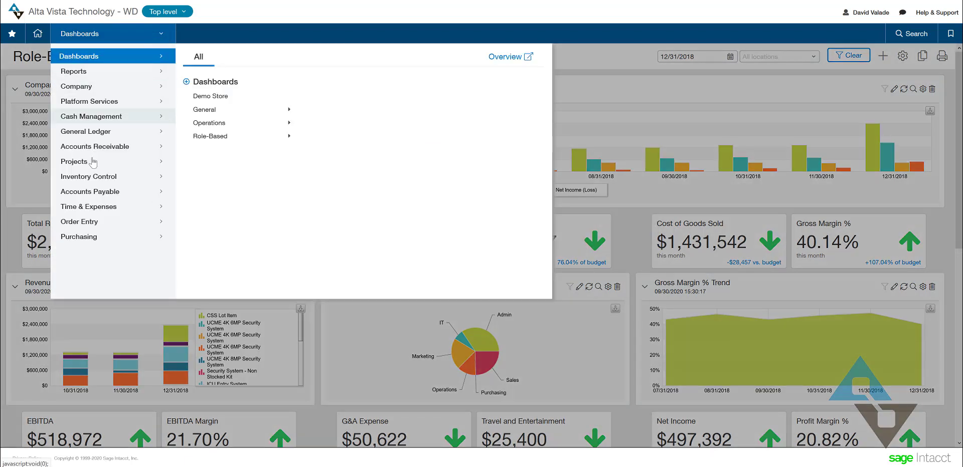
pyautogui.click(85, 178)
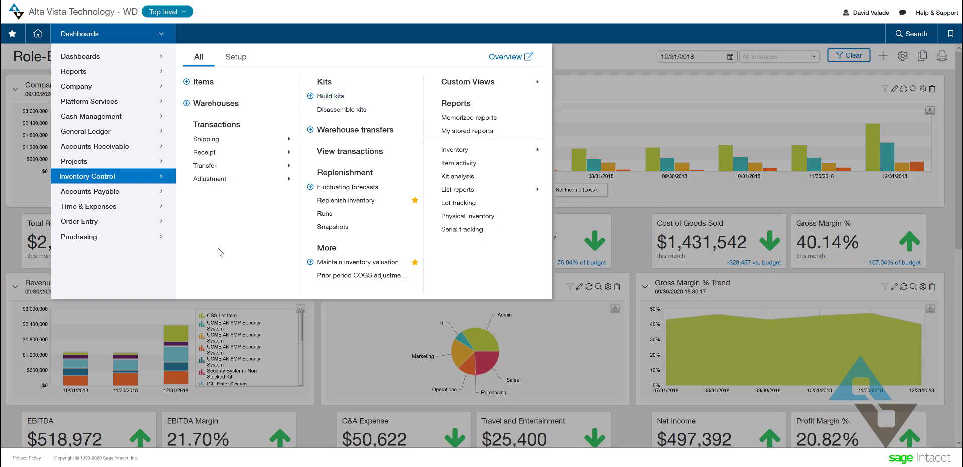
pyautogui.click(506, 57)
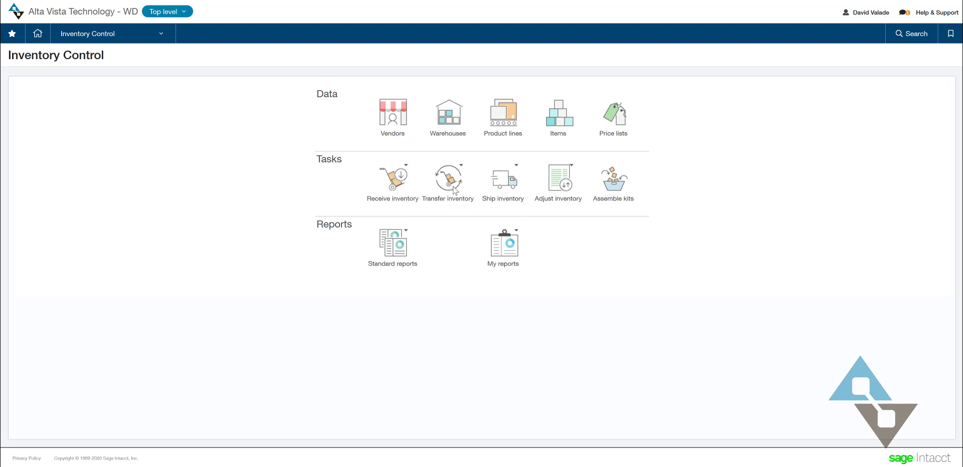
pyautogui.moveTo(456, 186)
# Open the Replenish Inventory page and review its reorder options, leaving that section collapsed.
pyautogui.click(146, 35)
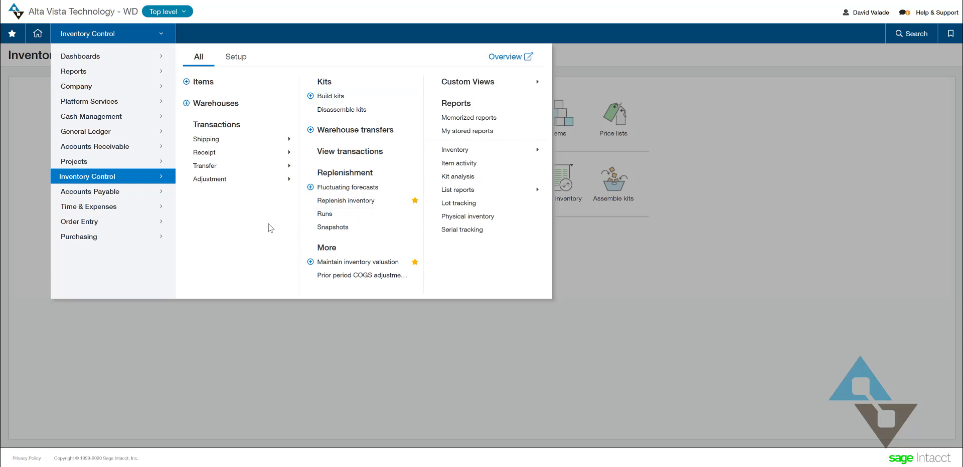
pyautogui.click(348, 202)
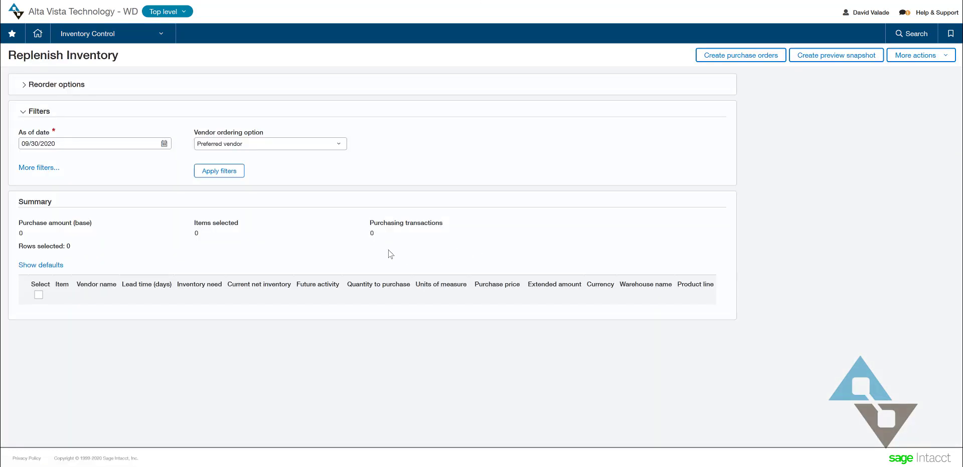
pyautogui.click(26, 146)
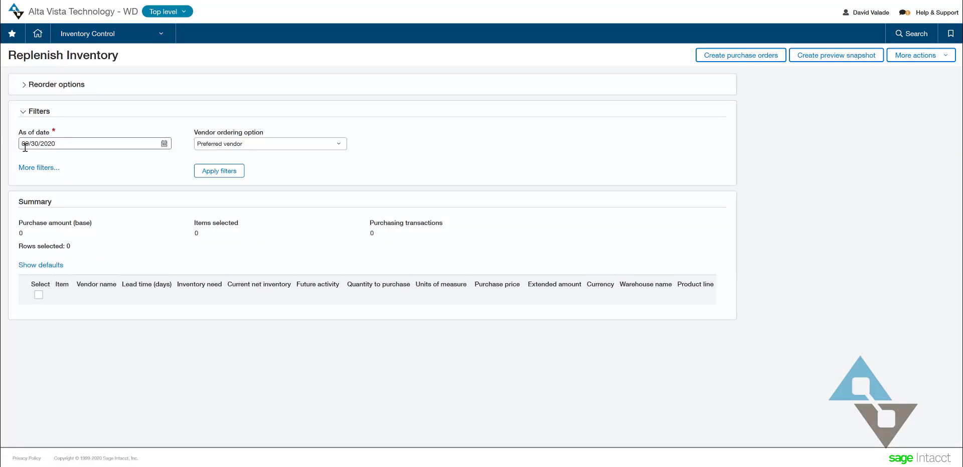
pyautogui.click(53, 86)
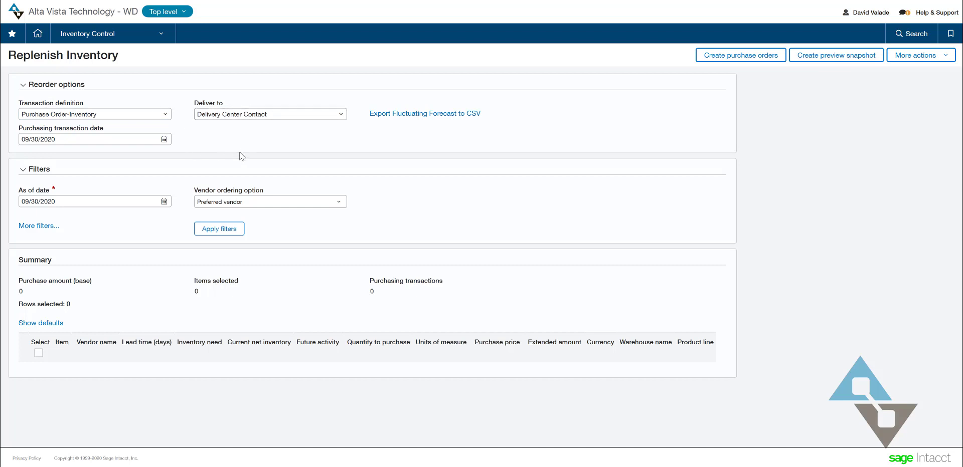
pyautogui.click(40, 87)
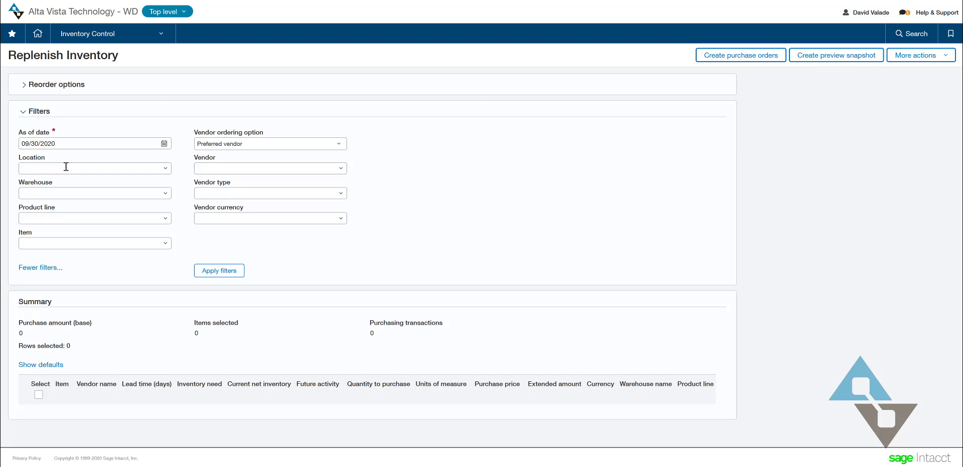
# Examine the available choices for the location, product line, item and vendor ordering option filters on the replenishment page.
pyautogui.click(165, 169)
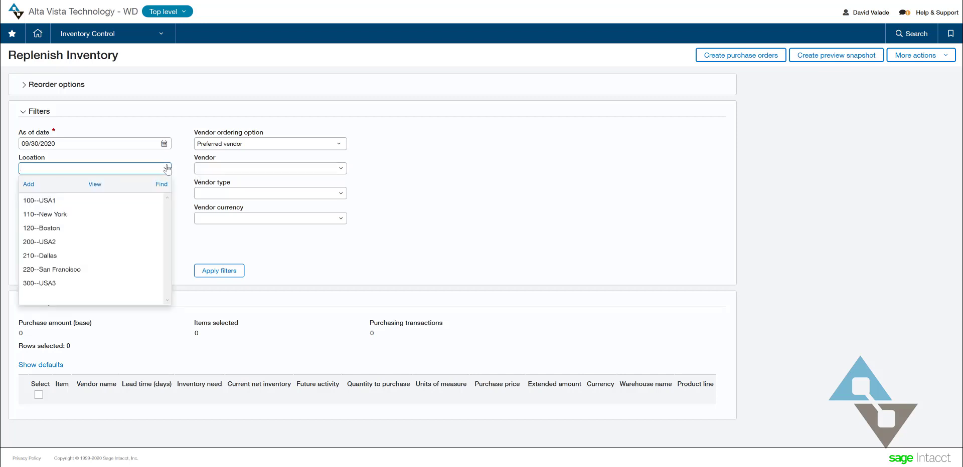
pyautogui.click(167, 169)
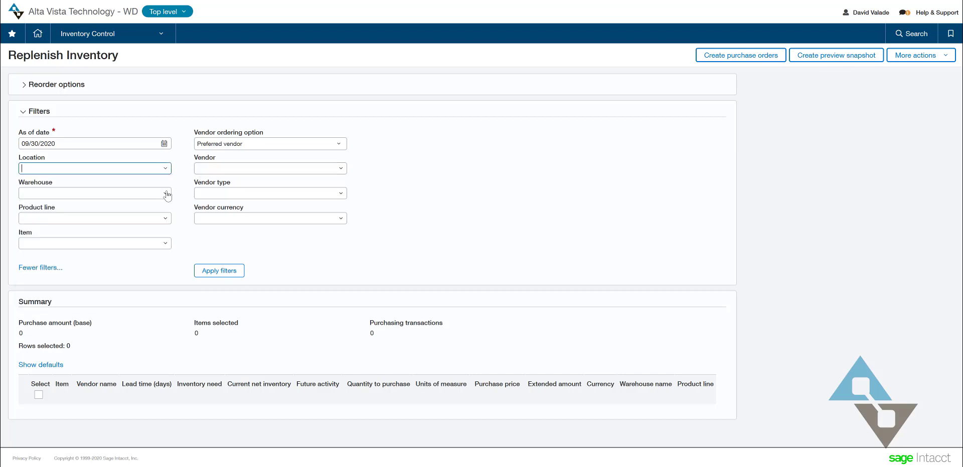
pyautogui.click(165, 219)
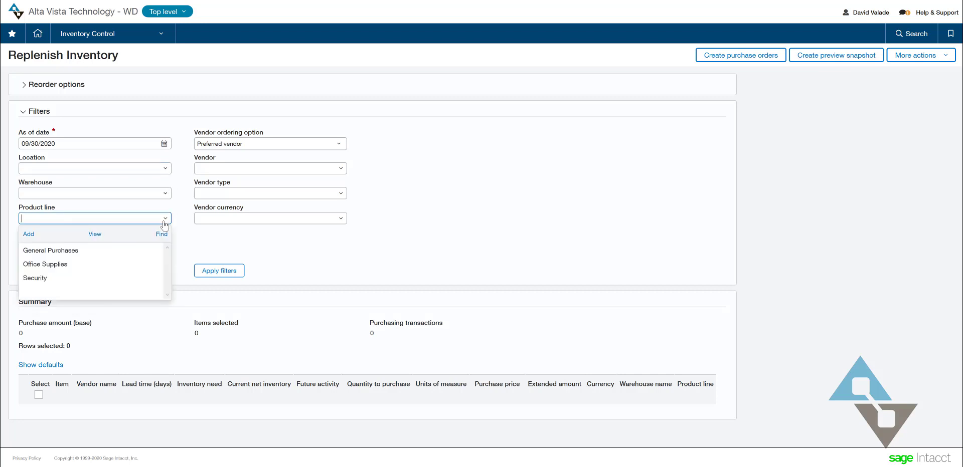
pyautogui.click(165, 220)
pyautogui.click(165, 244)
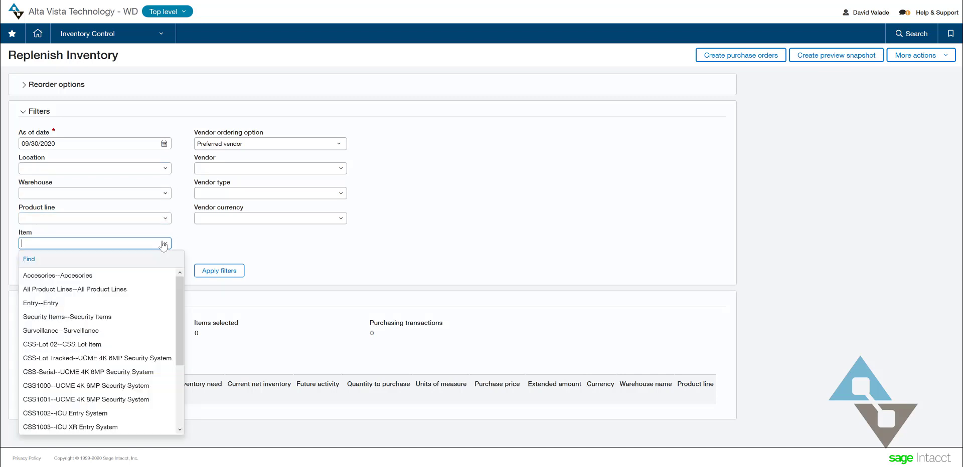
pyautogui.click(361, 231)
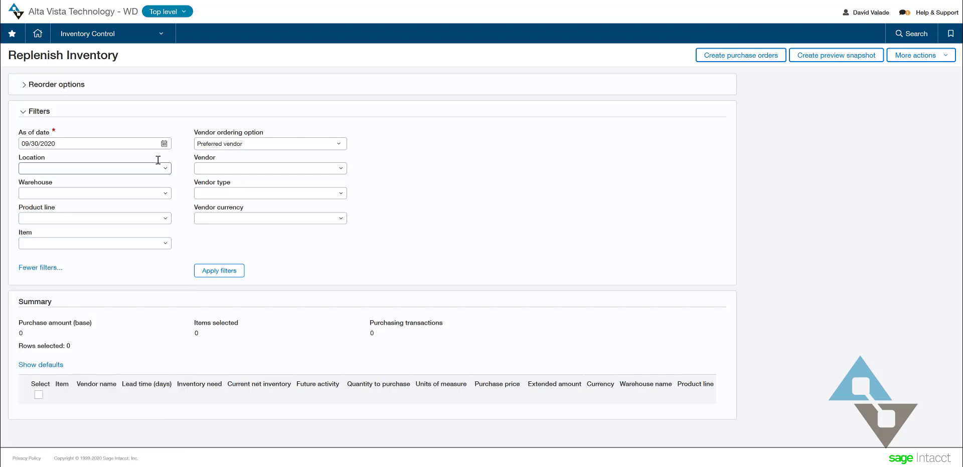
pyautogui.click(338, 145)
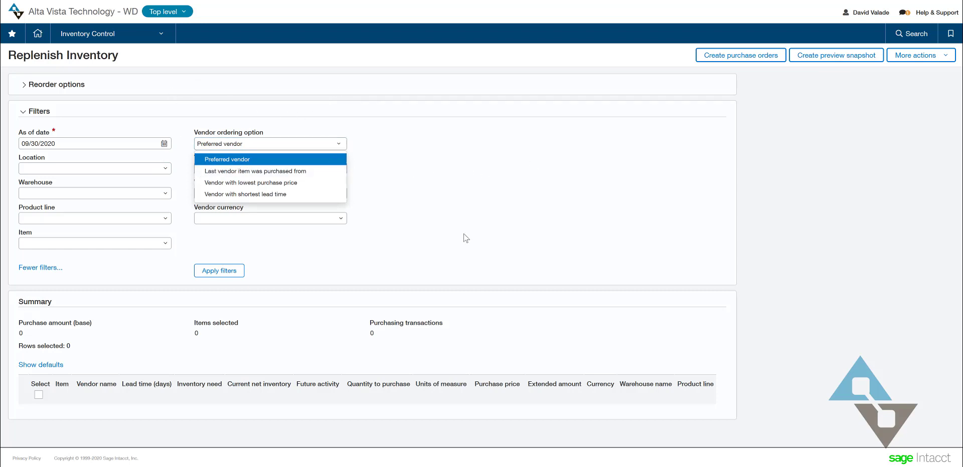
pyautogui.click(543, 168)
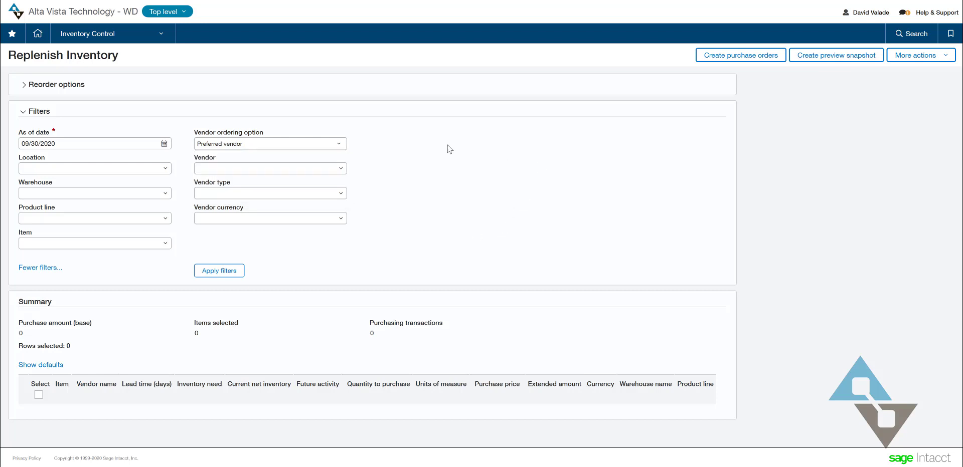
# Apply the replenishment filters as of 09/30/2020 with the Preferred vendor ordering option and look through the items in the summary.
pyautogui.click(26, 113)
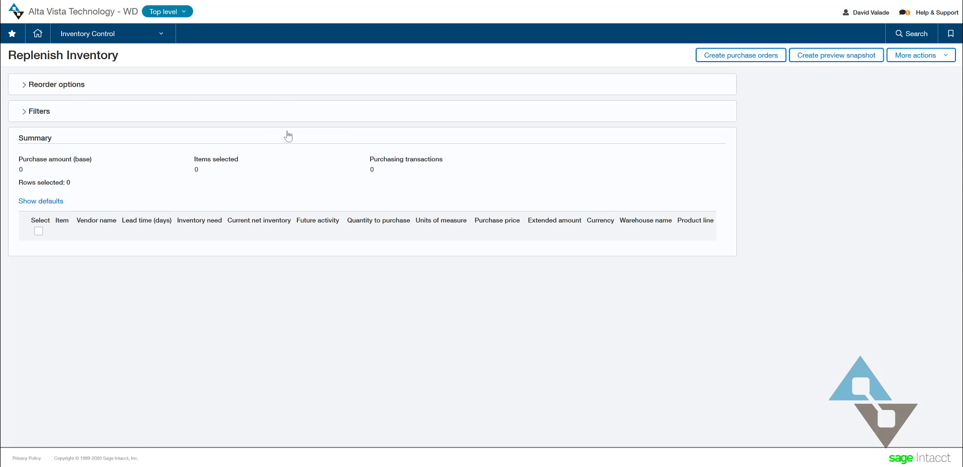
pyautogui.click(26, 112)
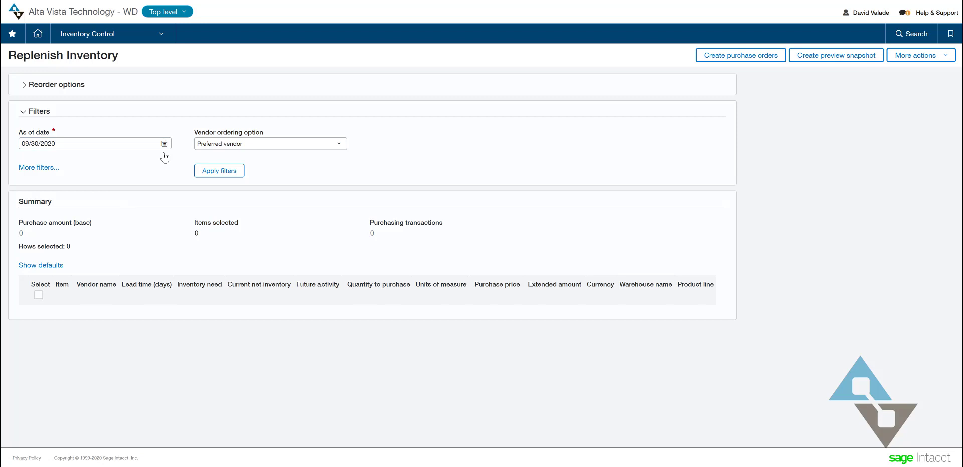
pyautogui.click(227, 171)
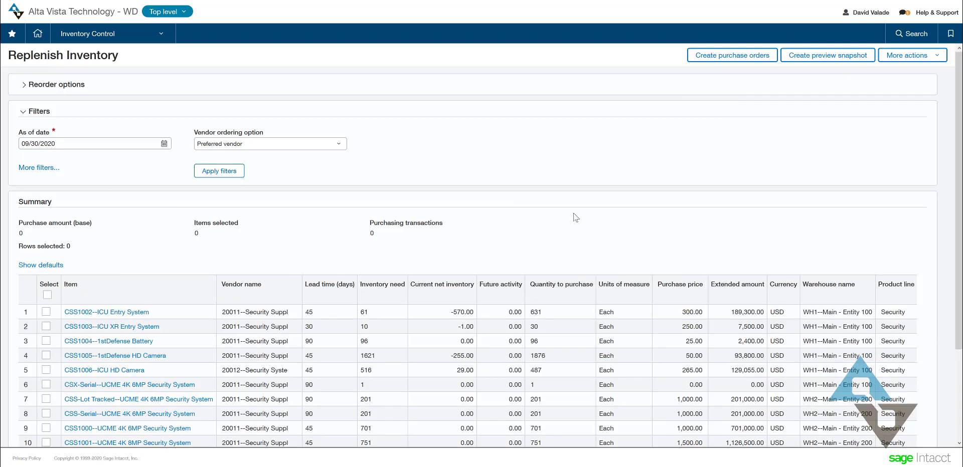
pyautogui.scroll(-3, 608, 188)
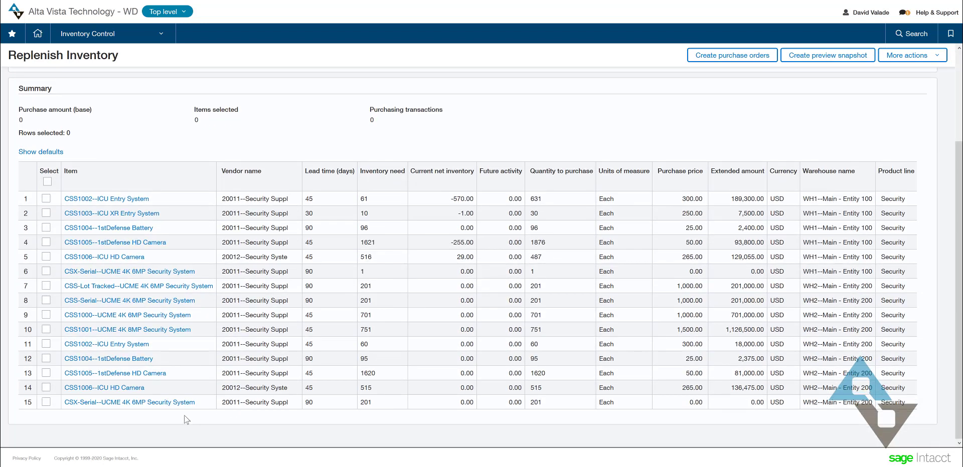
pyautogui.scroll(3, 599, 226)
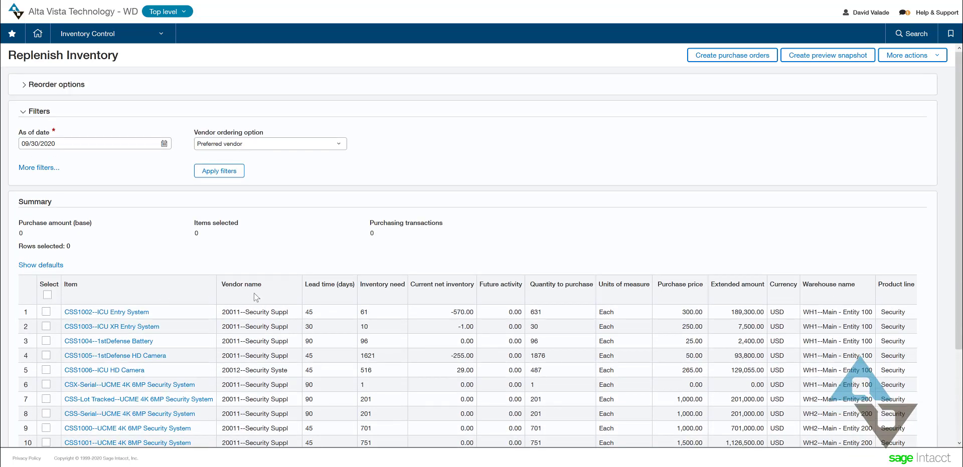
# Select the CSS-Serial UCME 4K 6MP Security System row, setting its quantity to purchase to 300 and purchase price to 900.
pyautogui.click(47, 392)
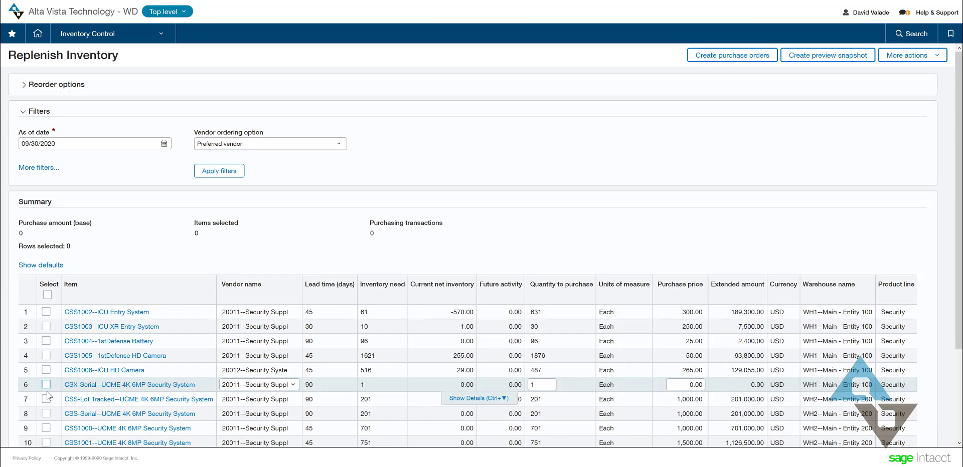
pyautogui.click(45, 413)
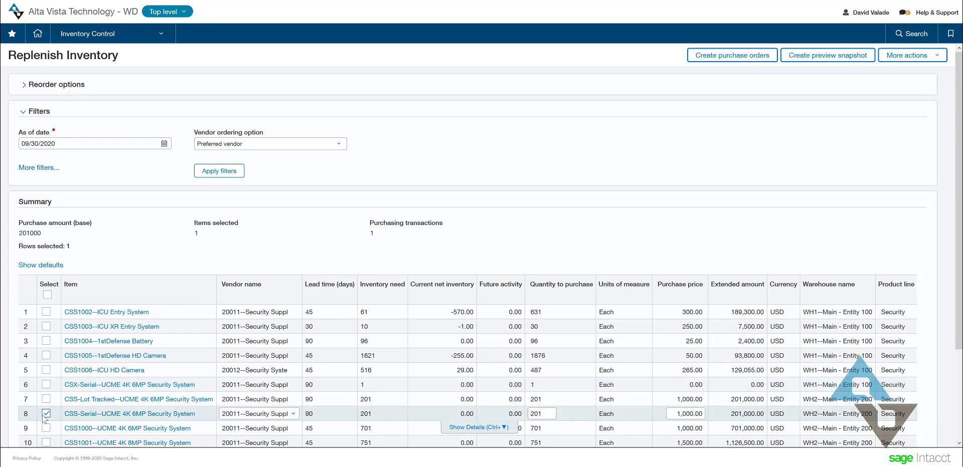
pyautogui.scroll(-3, 193, 399)
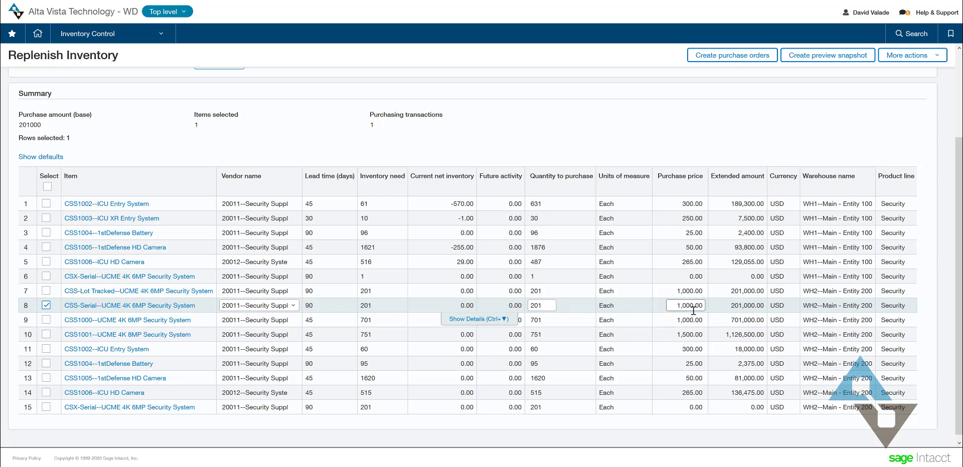
pyautogui.click(538, 305)
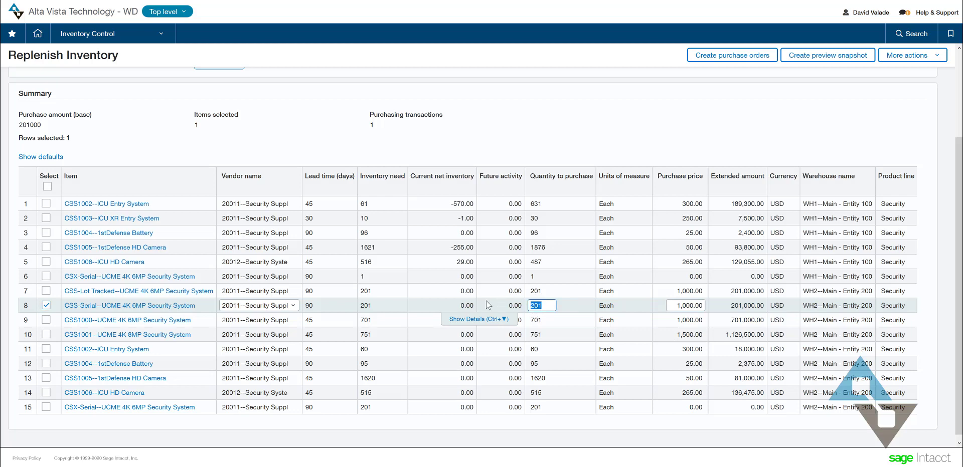
pyautogui.write('300')
pyautogui.press('Tab')
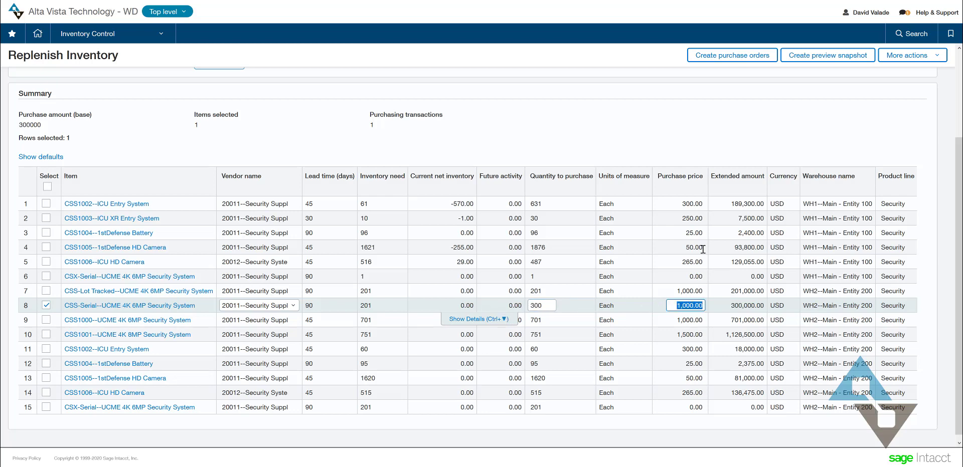
pyautogui.write('900')
pyautogui.click(693, 321)
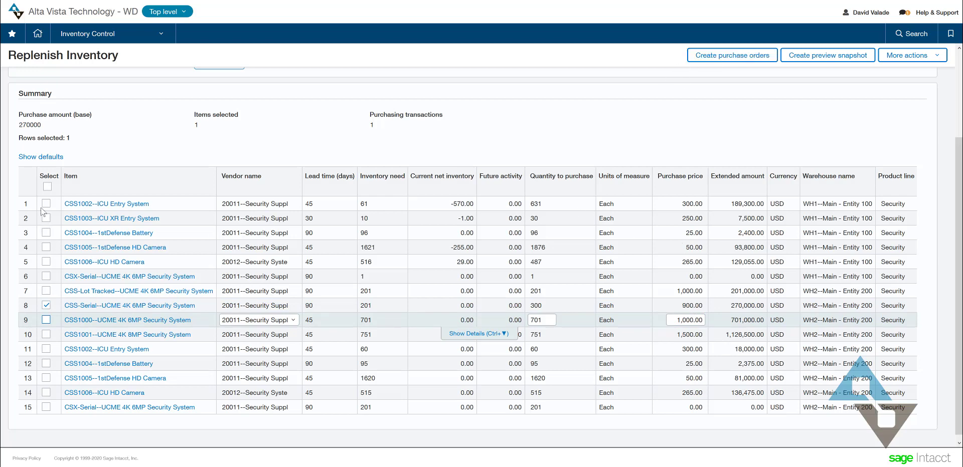
# Add the Entity 100 warehouse rows for CSS1005 HD Camera, CSS1004 Battery and CSX-Serial Security System to the replenishment selection.
pyautogui.click(46, 247)
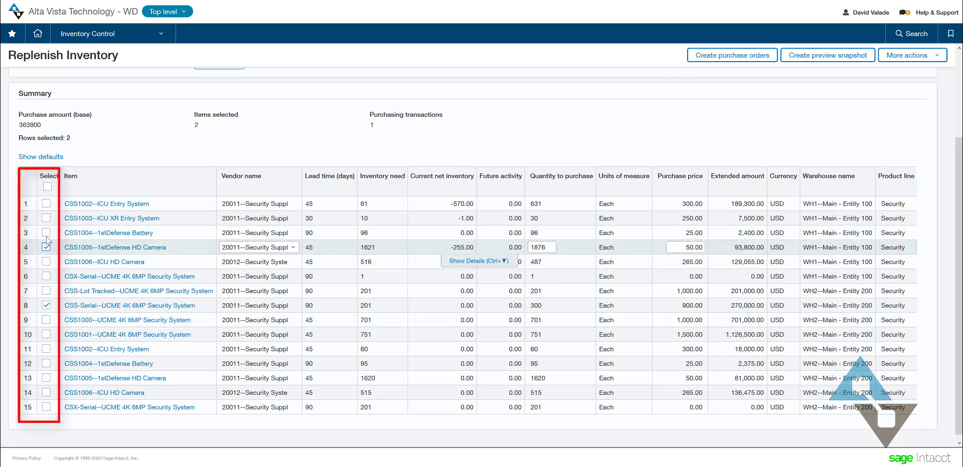
pyautogui.click(46, 233)
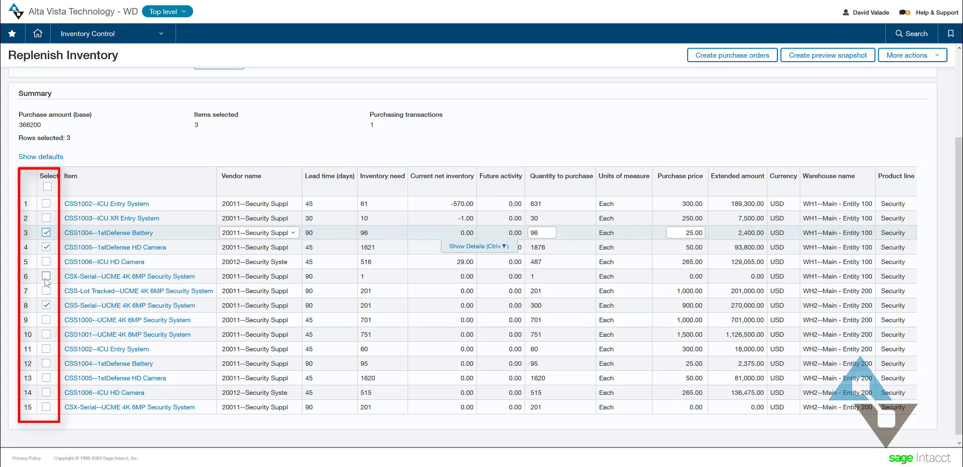
pyautogui.click(47, 276)
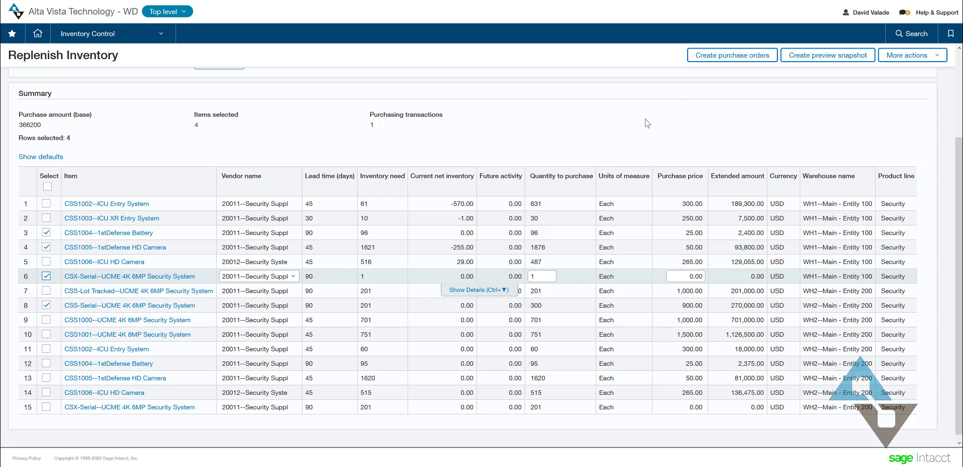
pyautogui.scroll(3, 642, 122)
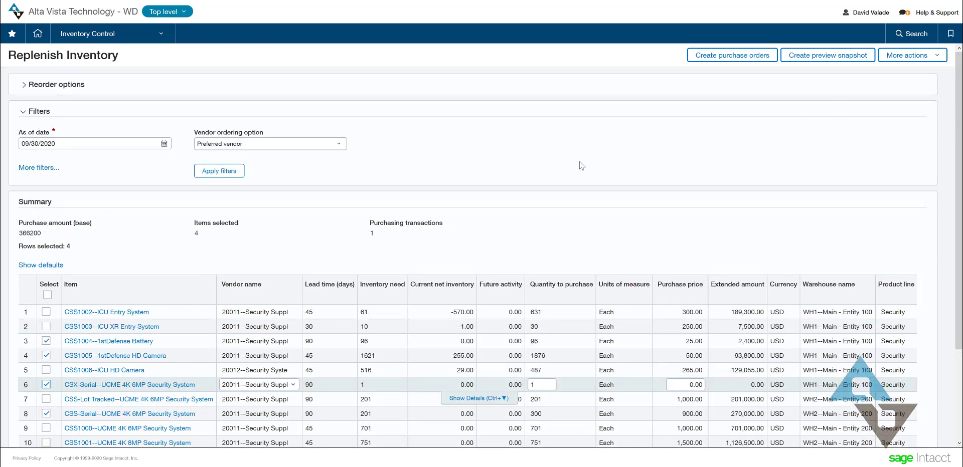
# Switch to the AVT Costing Example.xlsx workbook in Excel and examine the dates, quantities and unit costs of the receipts and sale.
pyautogui.hotkey('alt', 'Tab')
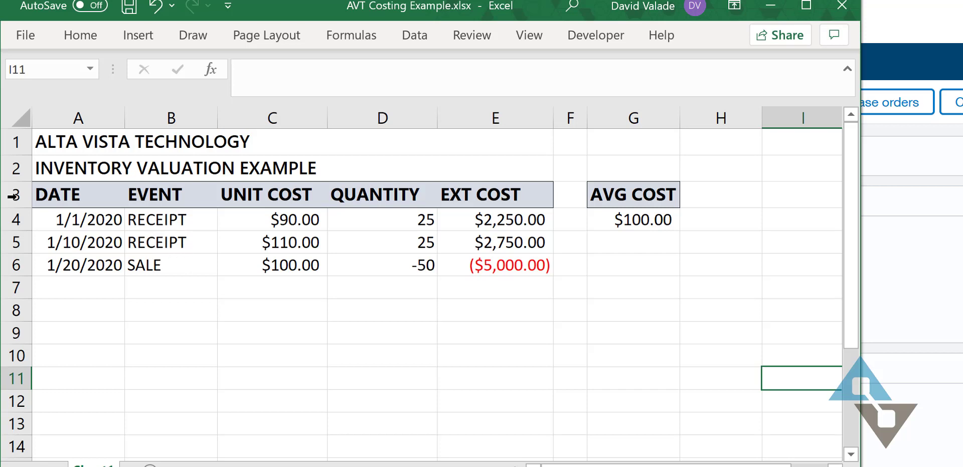
pyautogui.click(24, 219)
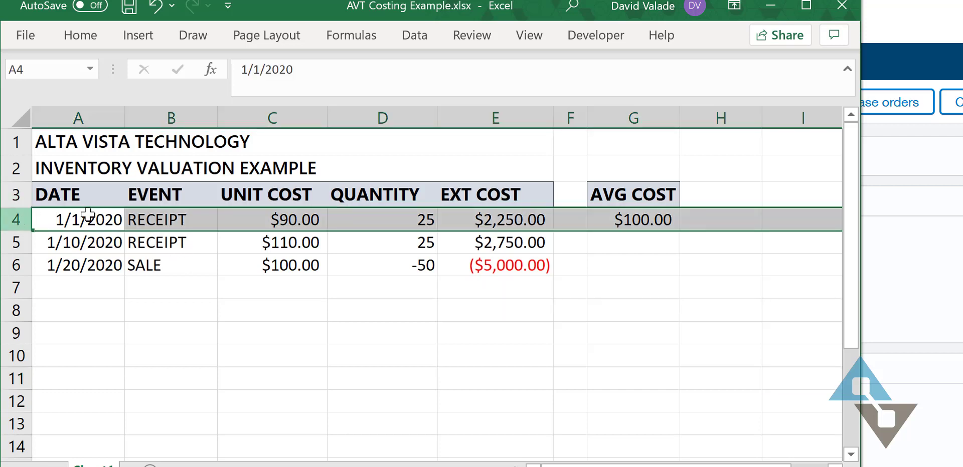
pyautogui.click(115, 219)
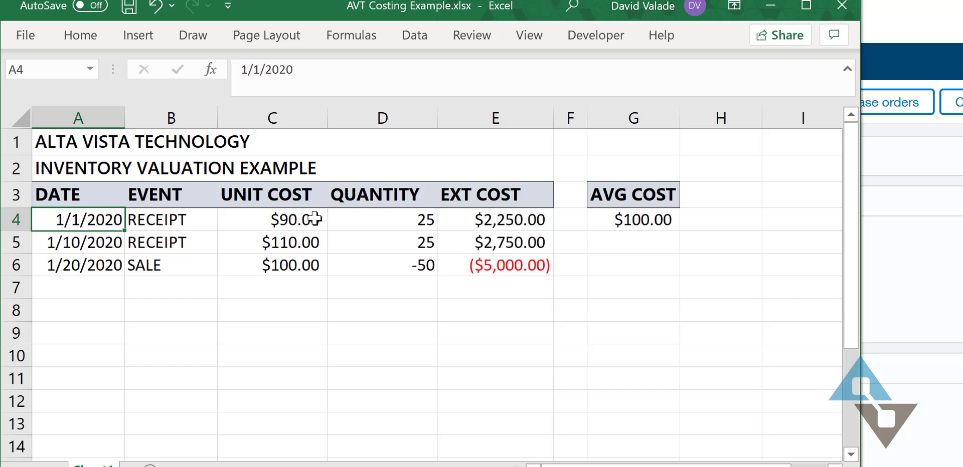
pyautogui.click(419, 218)
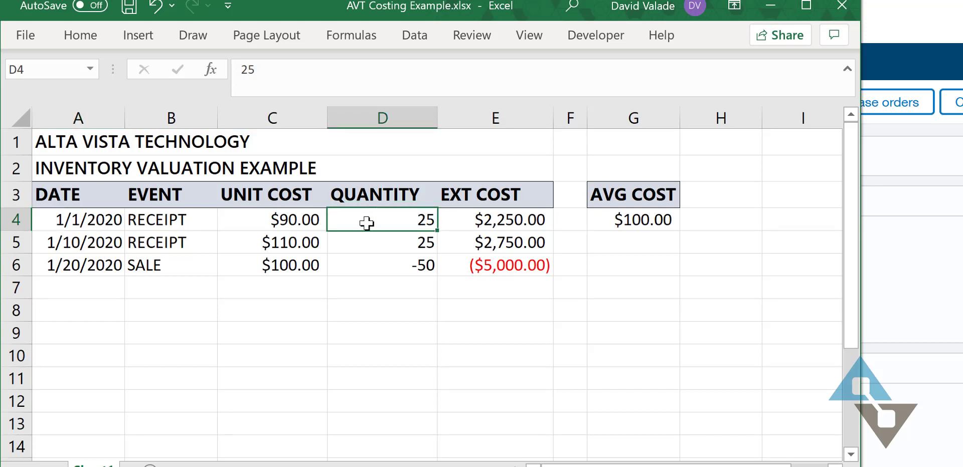
pyautogui.click(256, 221)
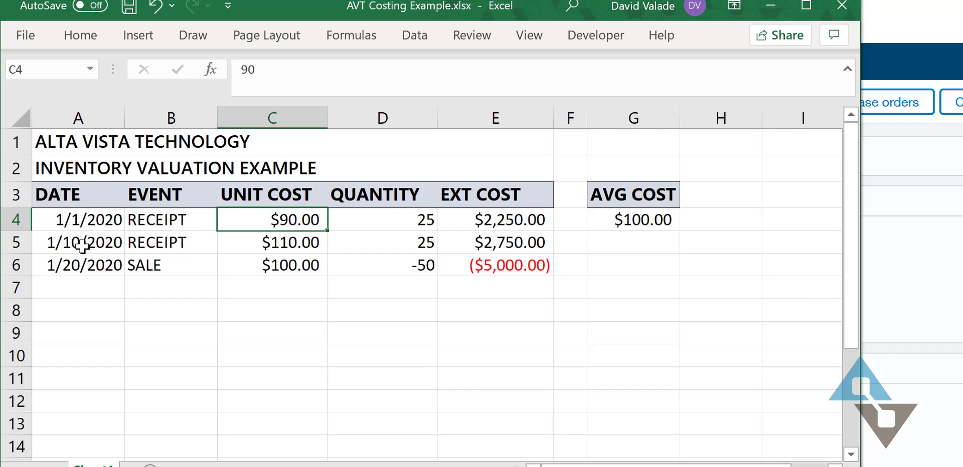
pyautogui.click(82, 246)
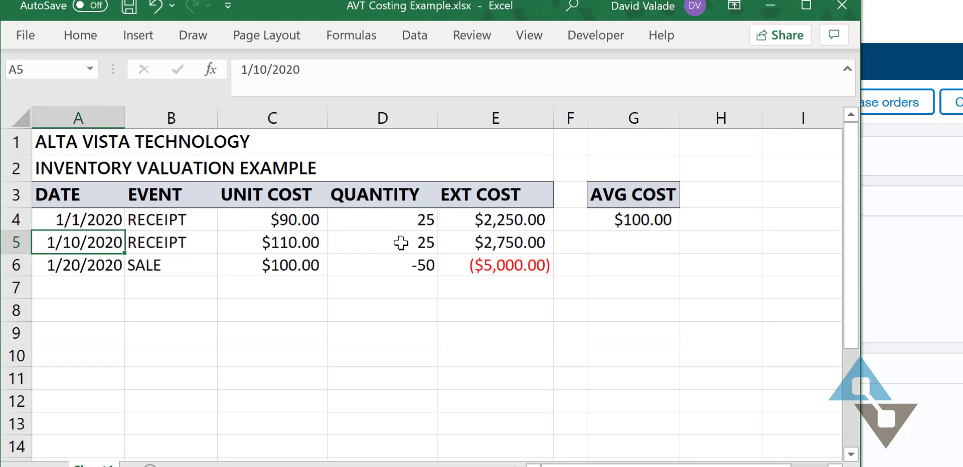
pyautogui.click(258, 242)
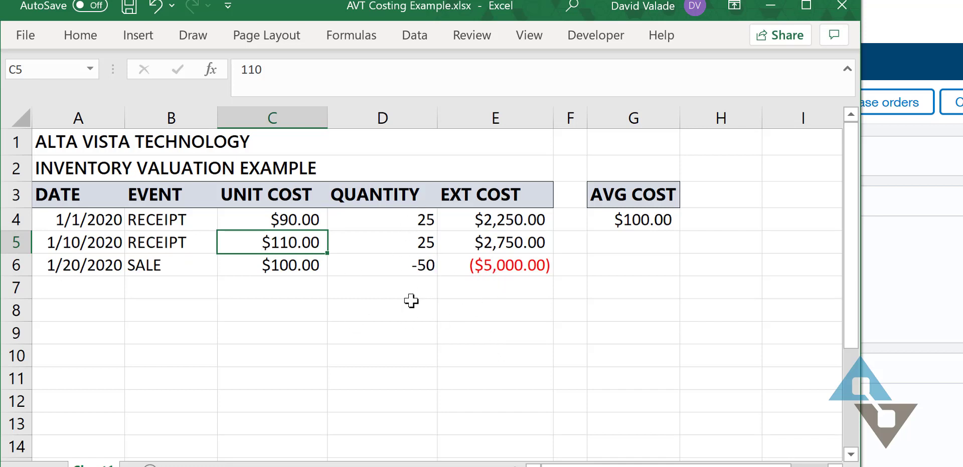
pyautogui.click(505, 310)
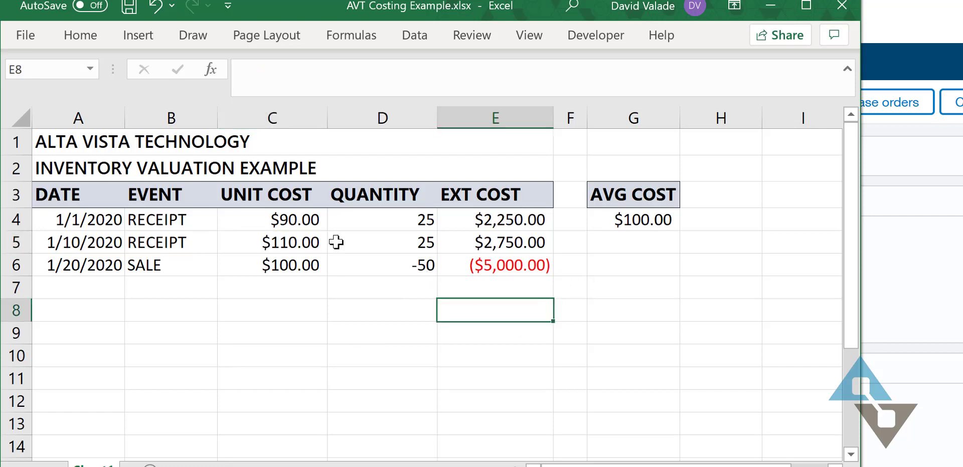
pyautogui.click(282, 265)
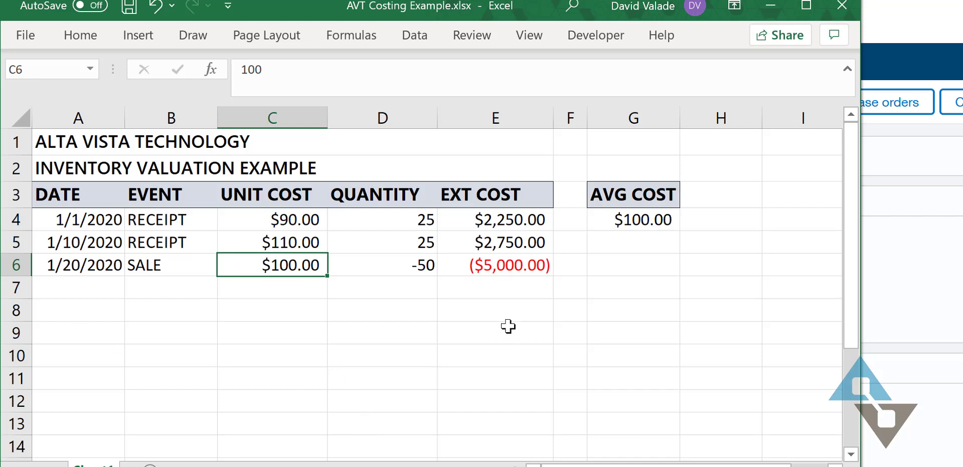
# Insert a blank row above the 1/20/2020 sale and select the new row's date cell.
pyautogui.press('Left')
pyautogui.press('Left')
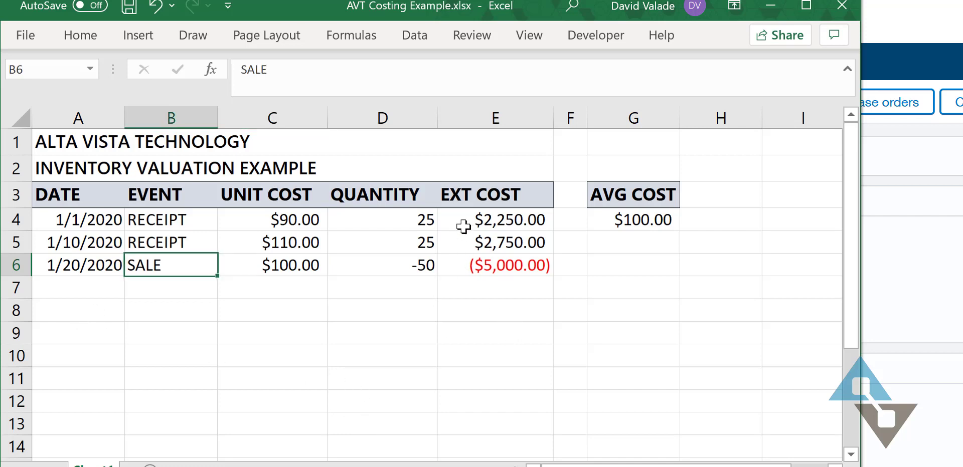
pyautogui.hotkey('alt', 'h')
pyautogui.press('i')
pyautogui.press('r')
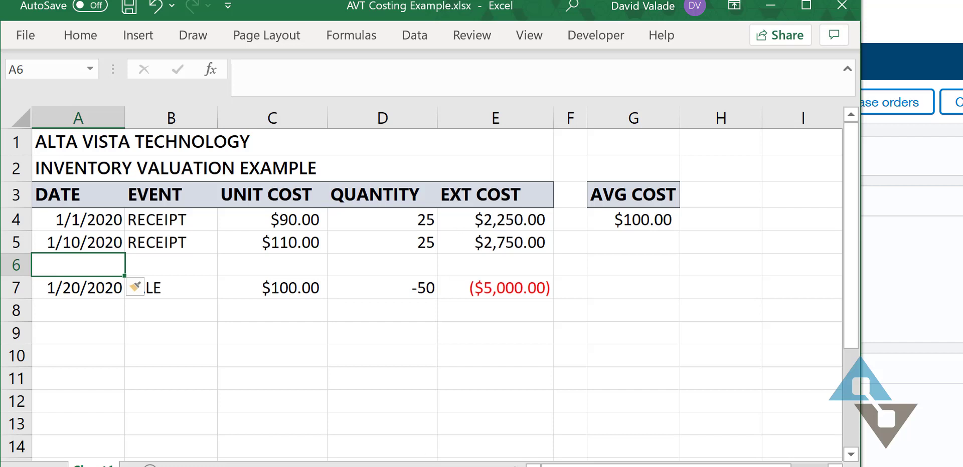
pyautogui.click(142, 352)
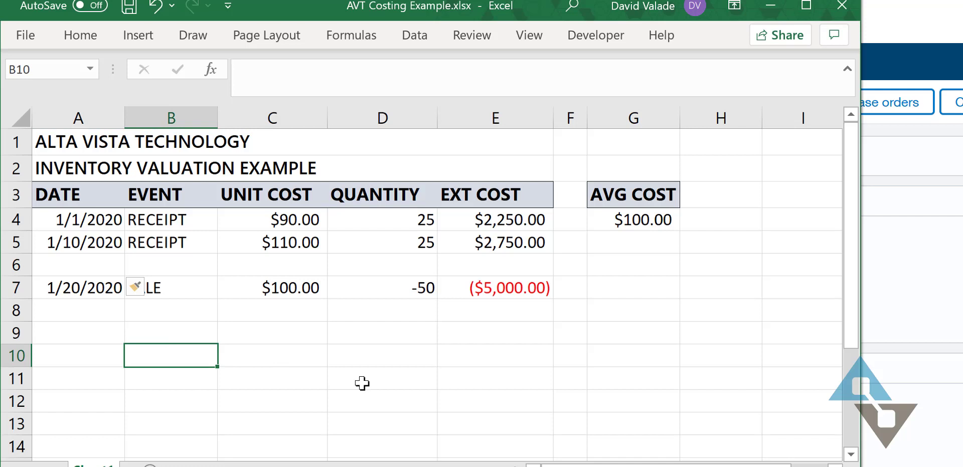
pyautogui.press('Tab')
pyautogui.click(97, 263)
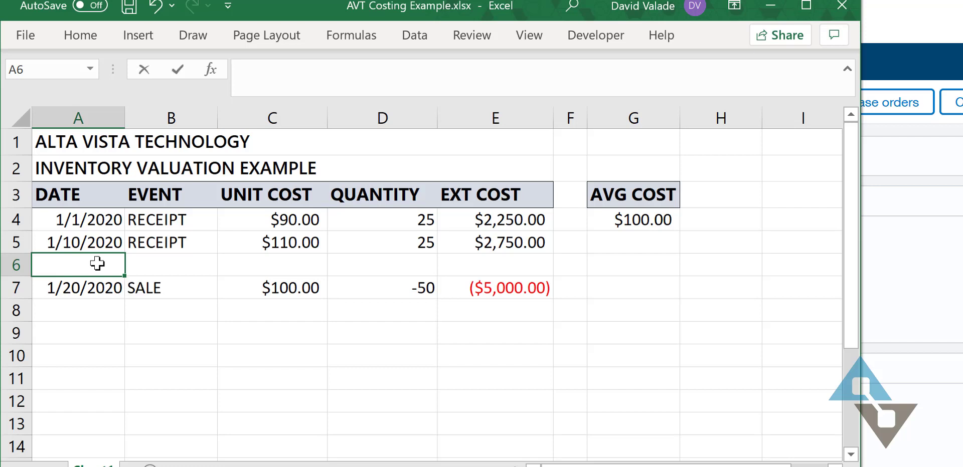
# Enter 1/15/2020 as the new row's date and copy the RECEIPT event into it from the row above.
pyautogui.write('1/15/2020')
pyautogui.press('Return')
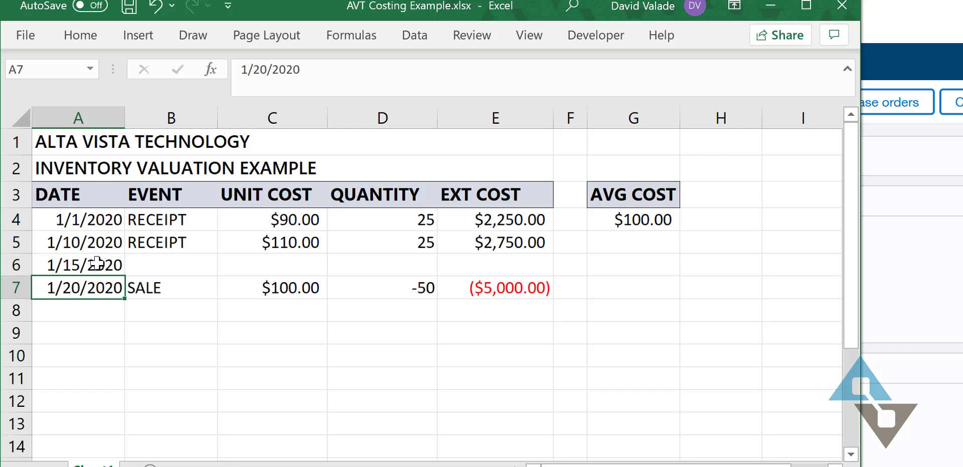
pyautogui.press('Up')
pyautogui.press('Up')
pyautogui.press('Right')
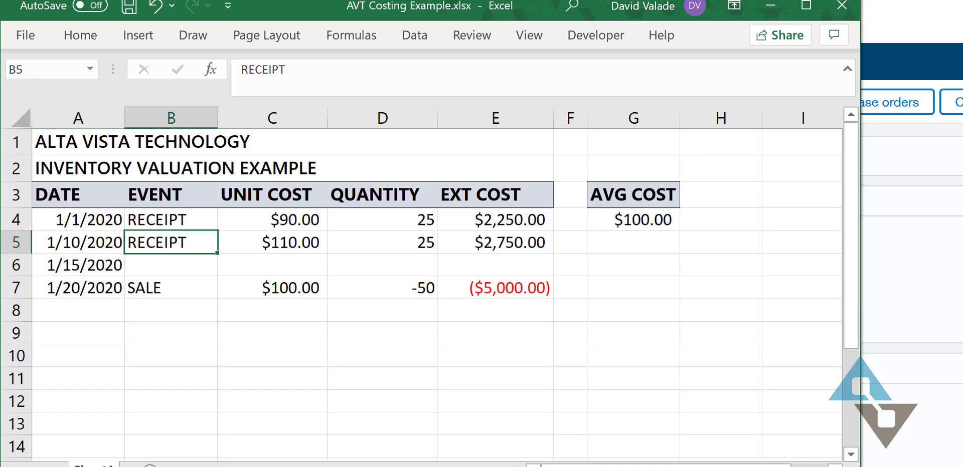
pyautogui.hotkey('ctrl', 'c')
pyautogui.press('Down')
pyautogui.press('Return')
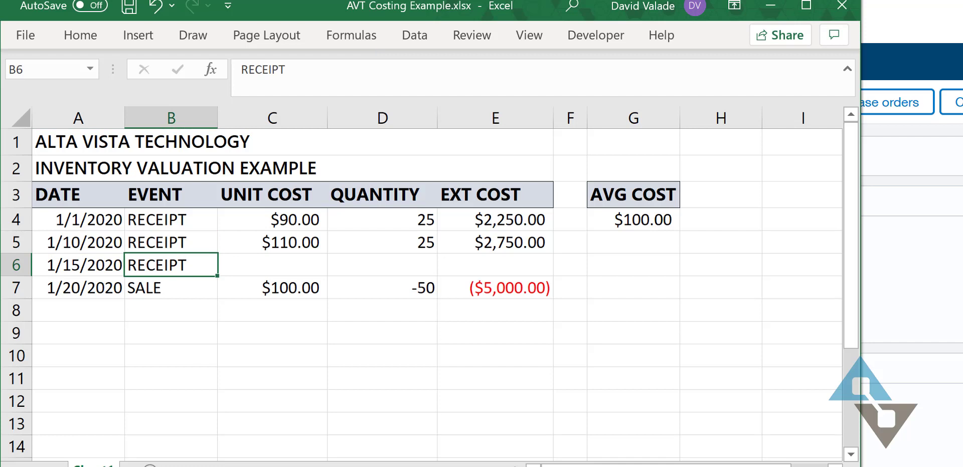
# Set the 1/15/2020 receipt's quantity to 500 and its unit cost to 299.
pyautogui.press('Right')
pyautogui.press('Right')
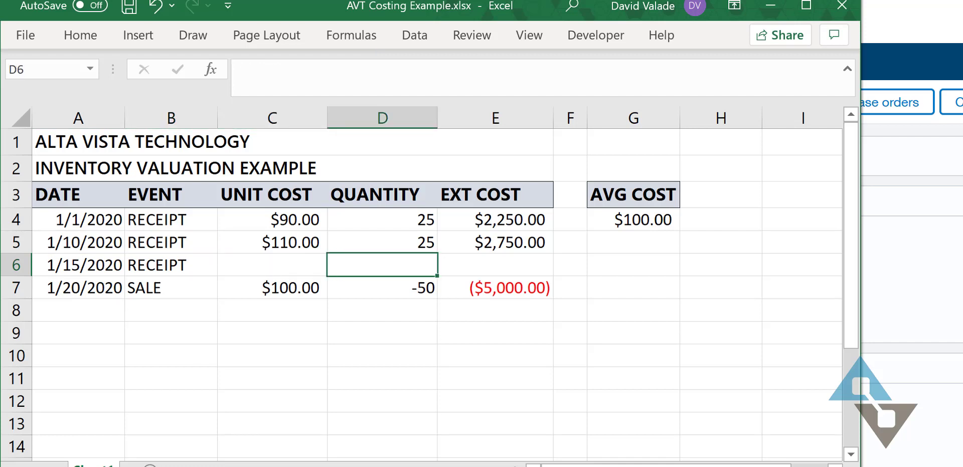
pyautogui.write('500')
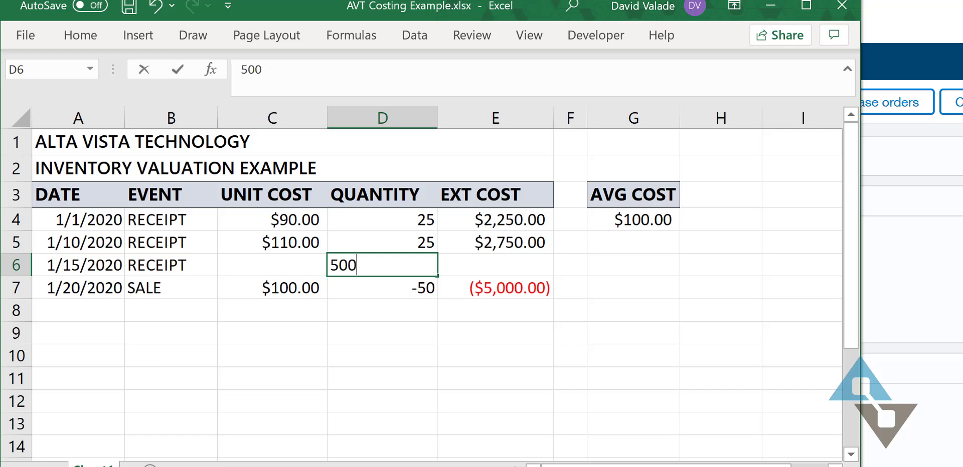
pyautogui.press('Return')
pyautogui.press('Left')
pyautogui.press('Up')
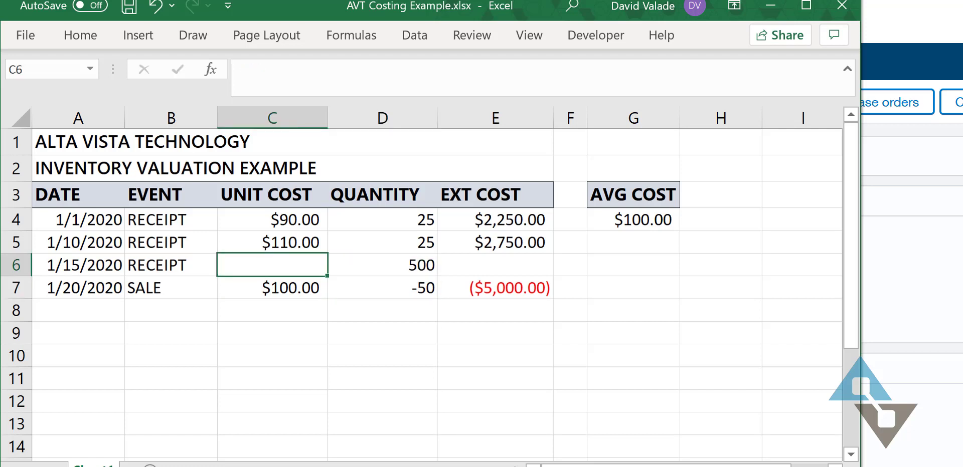
pyautogui.write('299')
pyautogui.press('Return')
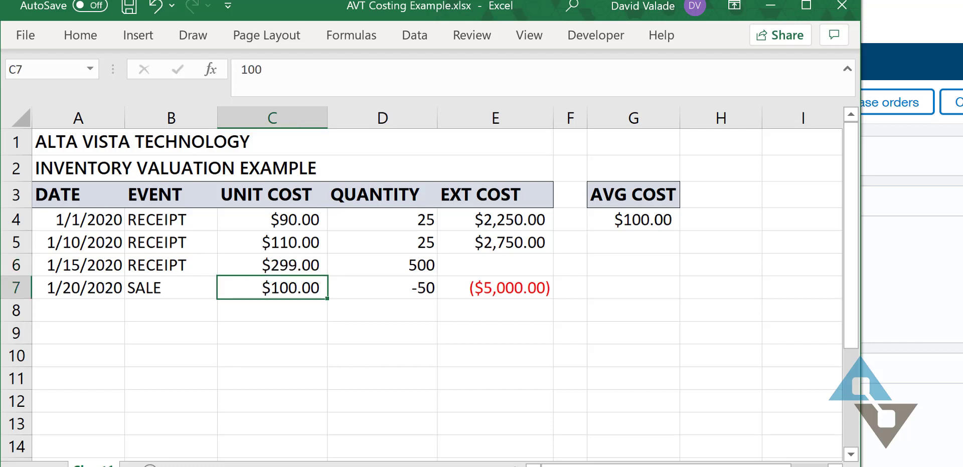
# Copy the extended cost formula from the 1/10/2020 receipt to the 1/15/2020 receipt and select the average cost cell to inspect its formula.
pyautogui.press('Up')
pyautogui.press('Right')
pyautogui.press('Right')
pyautogui.press('Up')
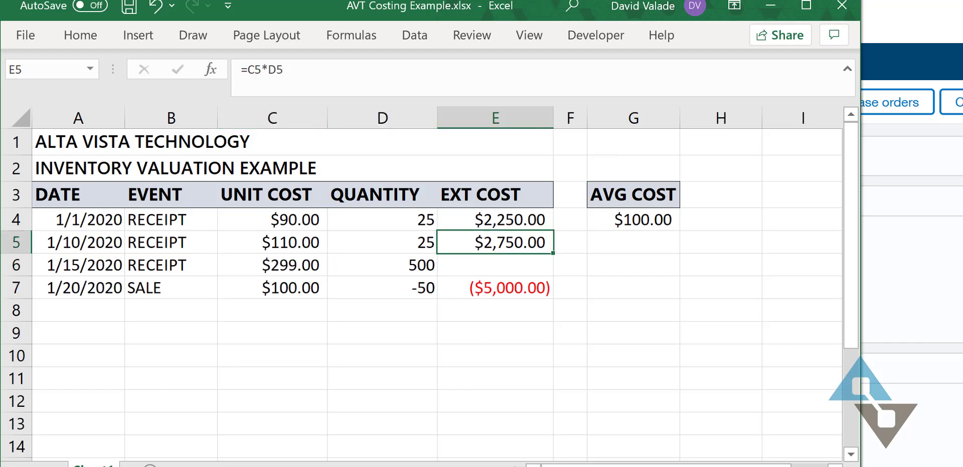
pyautogui.hotkey('ctrl', 'c')
pyautogui.press('Down')
pyautogui.hotkey('ctrl', 'v')
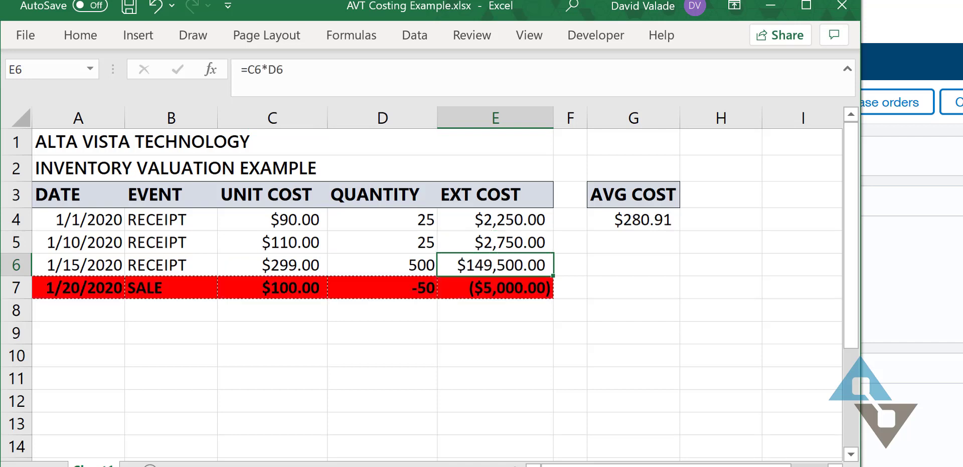
pyautogui.press('Left')
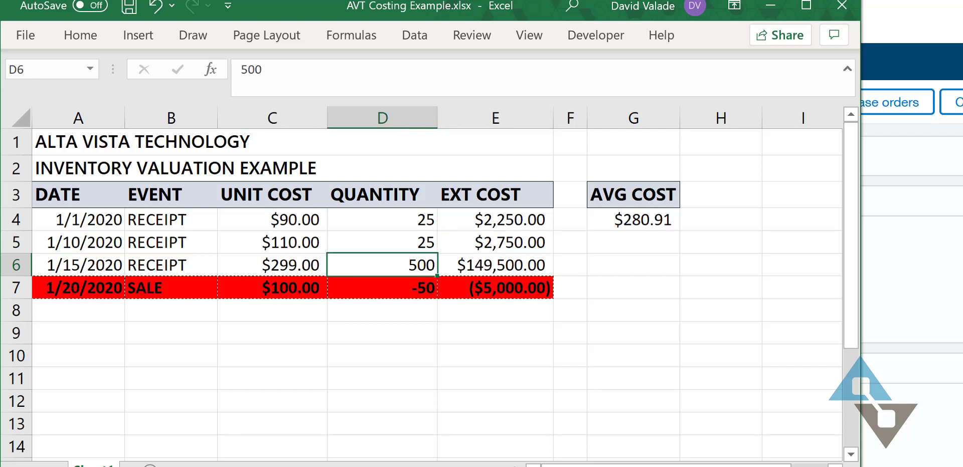
pyautogui.click(644, 228)
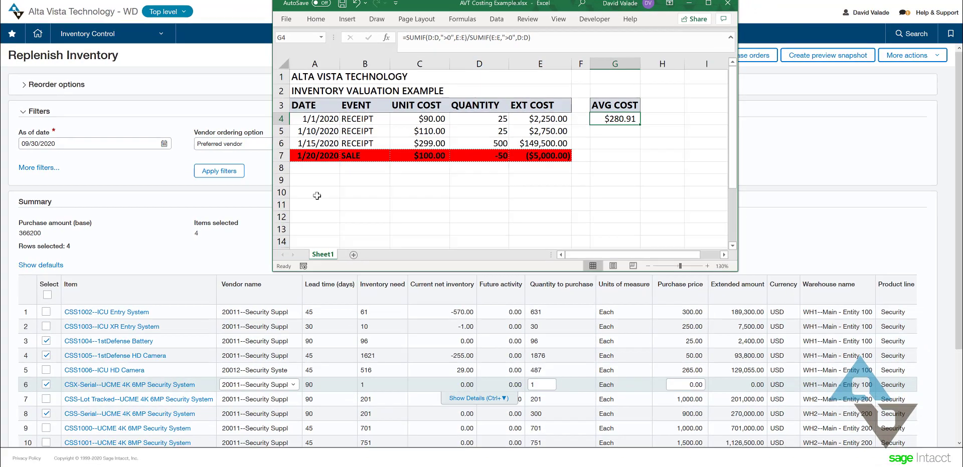
# Switch to Sage Intacct, open Maintain Inventory Valuation under Inventory Control and look through the From item choices without selecting one.
pyautogui.click(153, 61)
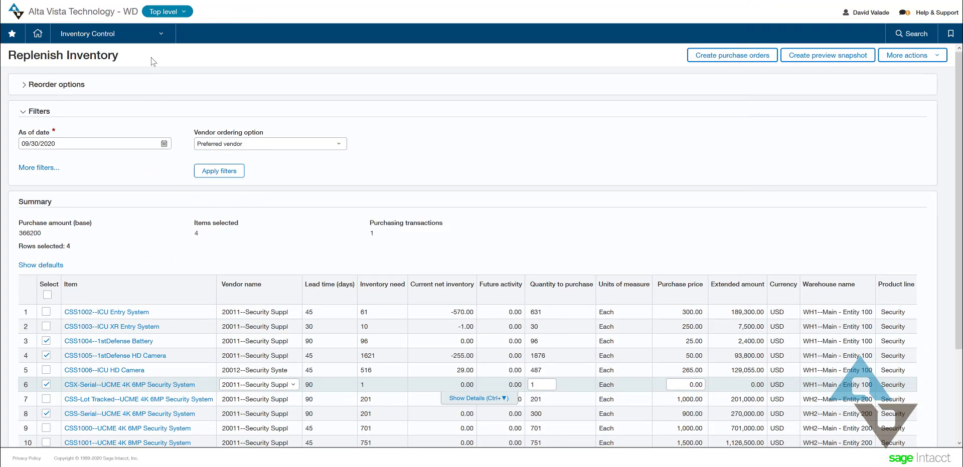
pyautogui.click(158, 35)
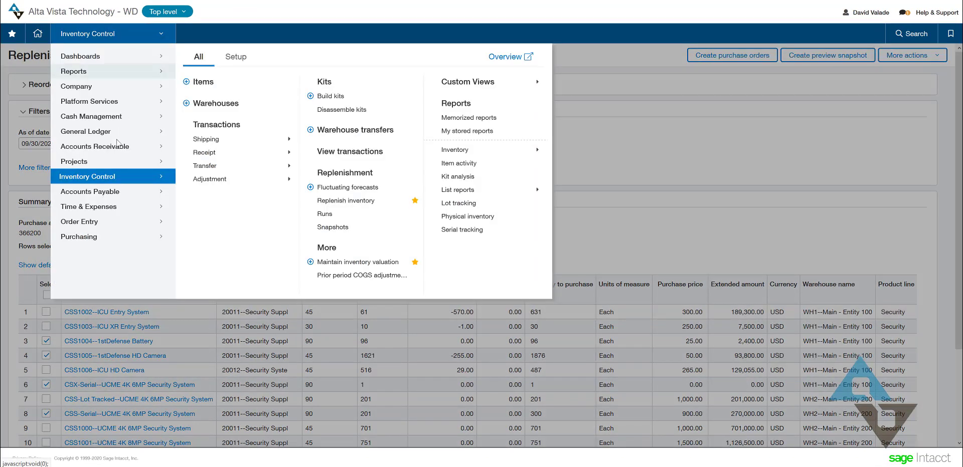
pyautogui.click(357, 262)
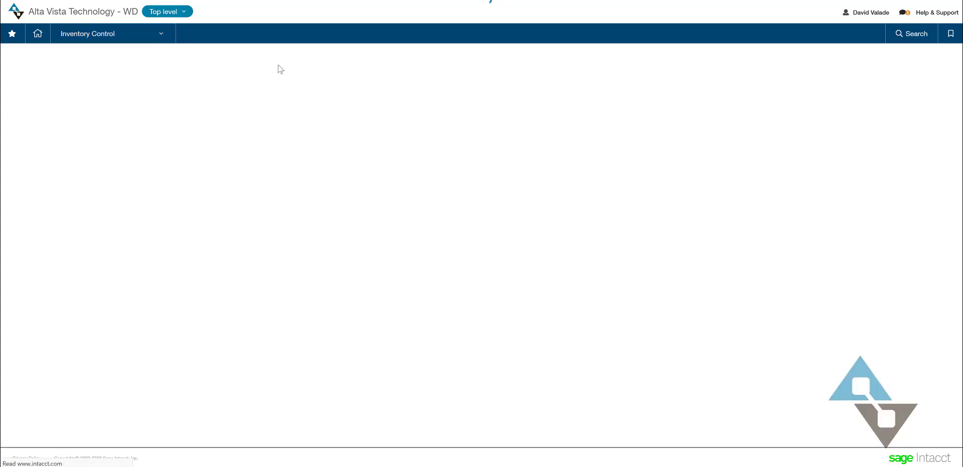
pyautogui.click(215, 95)
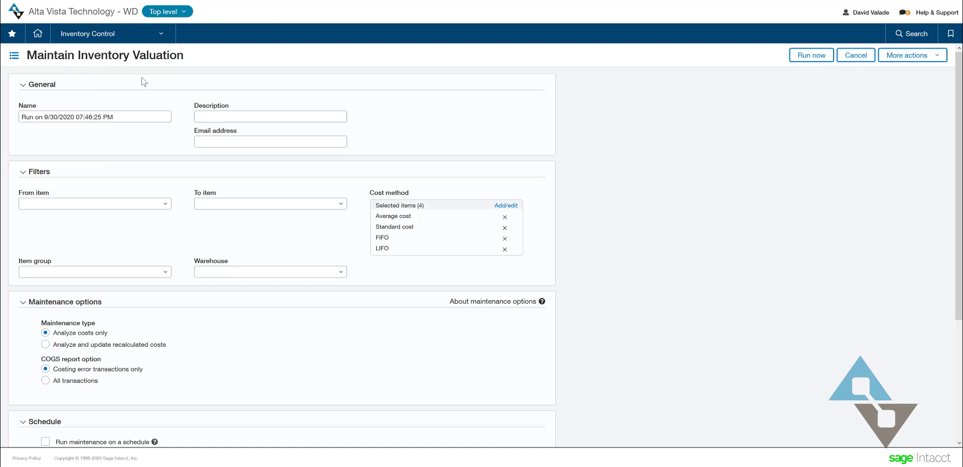
pyautogui.click(166, 204)
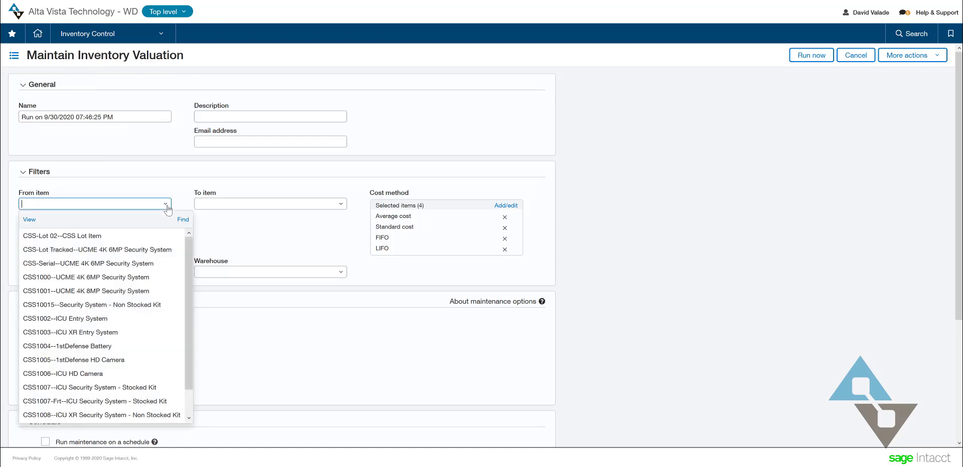
pyautogui.click(167, 204)
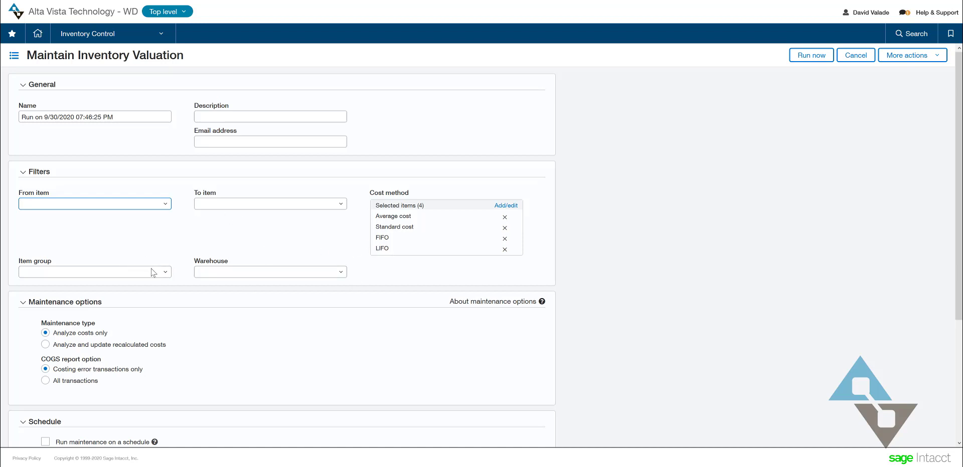
# Choose Analyze and update recalculated costs, report All transactions, and enable updating the GL with recalculated COGS in open periods.
pyautogui.click(45, 344)
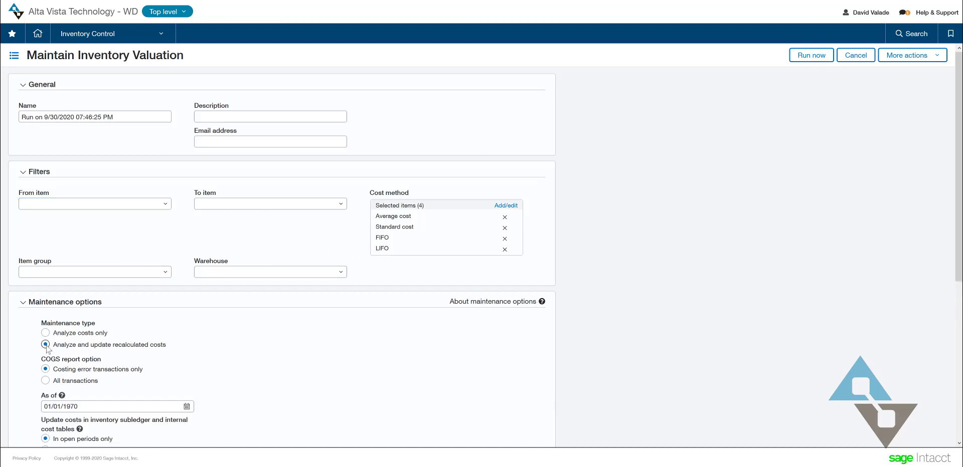
pyautogui.click(45, 380)
pyautogui.scroll(-2, 224, 371)
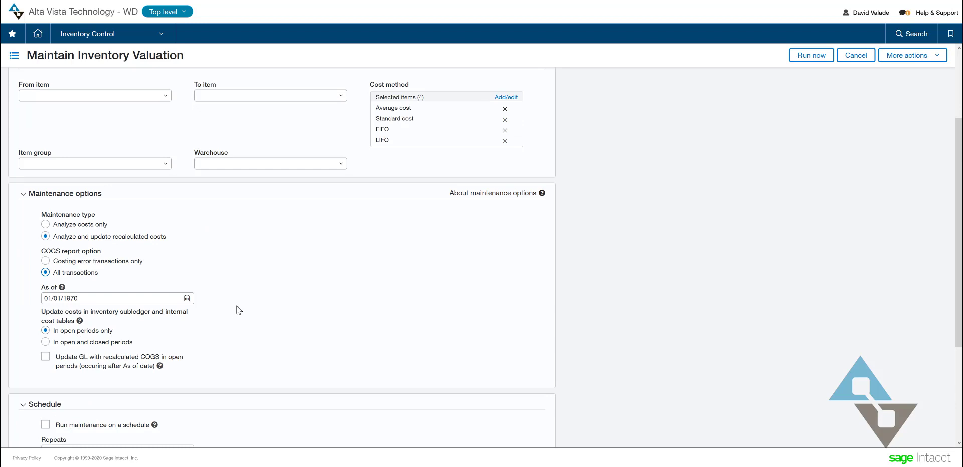
pyautogui.click(46, 357)
# Enable running the maintenance on a schedule, review the repeat settings, and cancel the valuation run without saving.
pyautogui.scroll(-2, 339, 380)
pyautogui.scroll(-1, 339, 380)
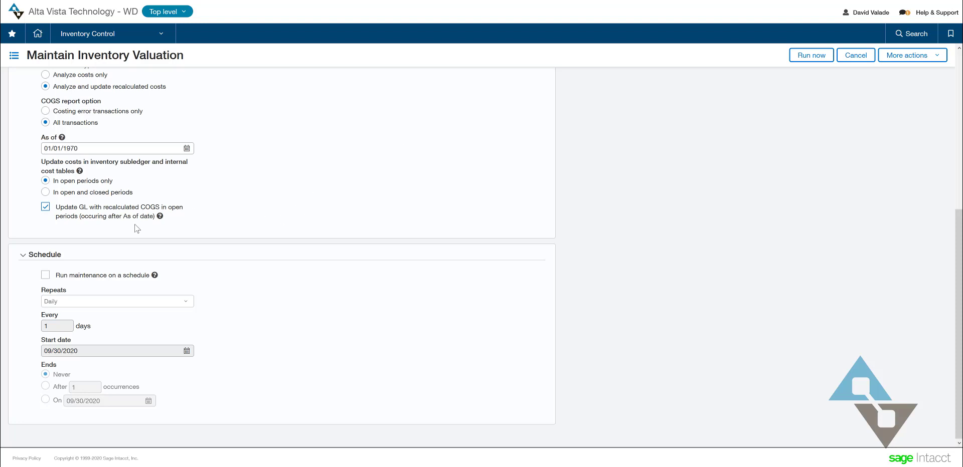
pyautogui.click(45, 275)
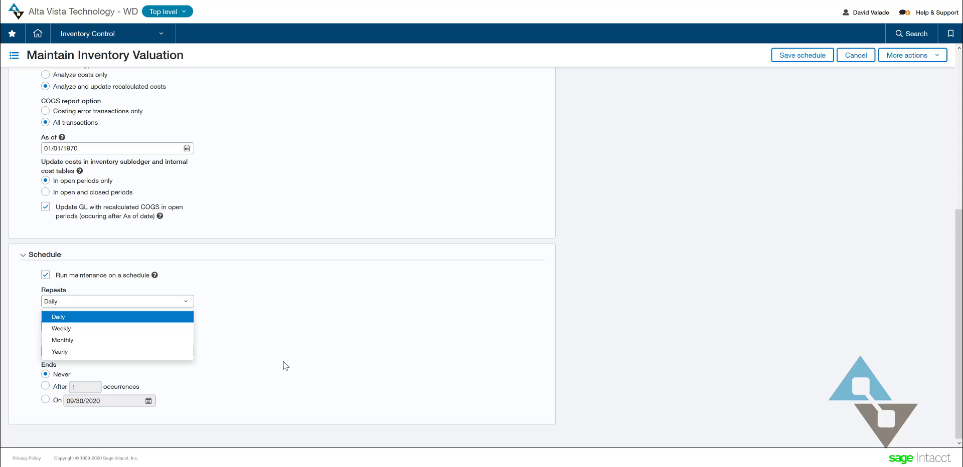
pyautogui.click(340, 329)
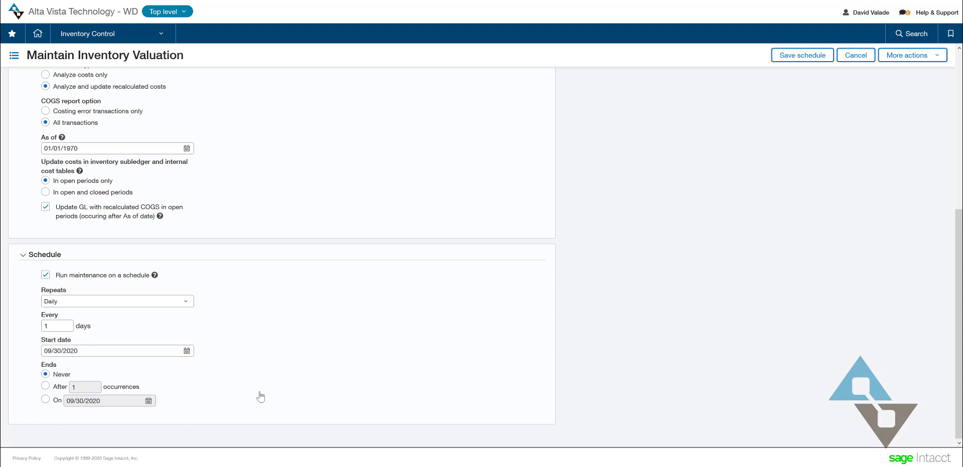
pyautogui.scroll(3, 261, 396)
pyautogui.scroll(2, 261, 397)
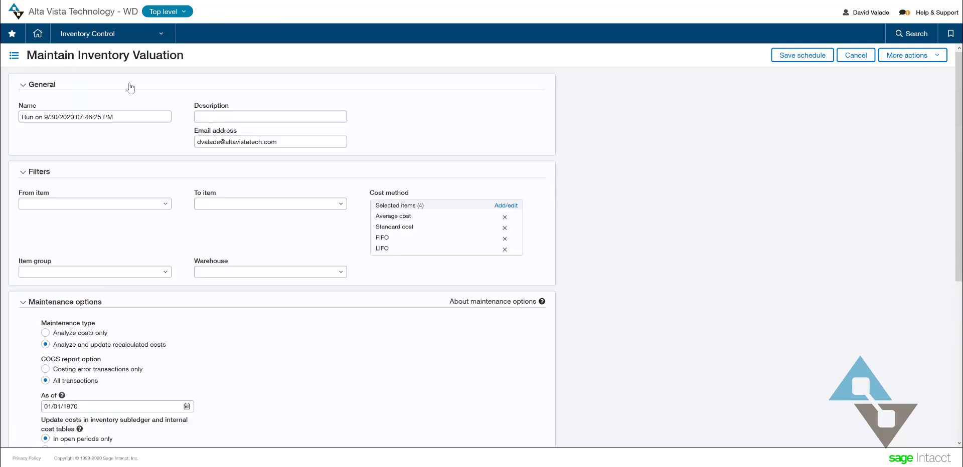
pyautogui.click(855, 56)
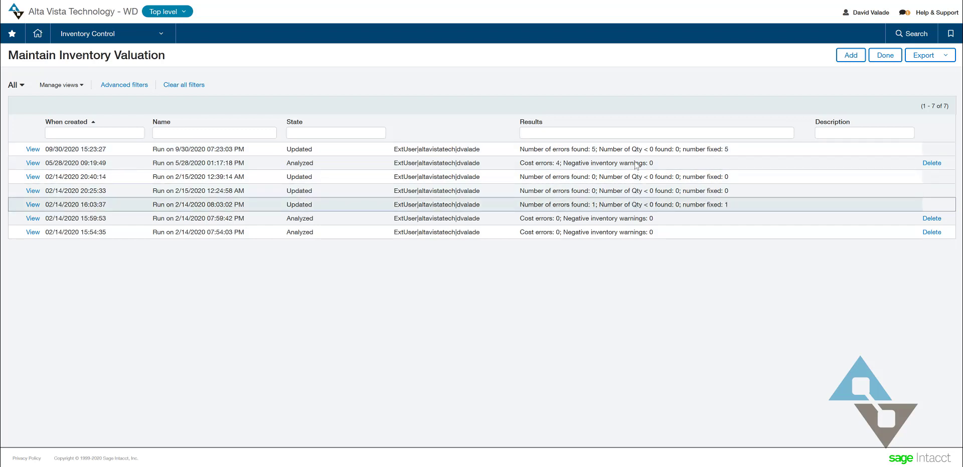
# Open the valuation run named Run on 9/30/2020 07:23:03 PM and examine its results summary and downloadable reports.
pyautogui.click(624, 133)
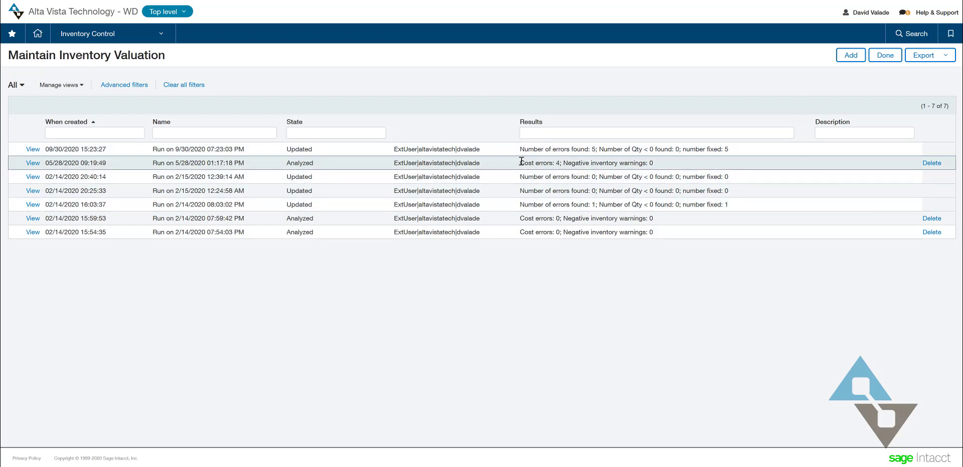
pyautogui.click(39, 149)
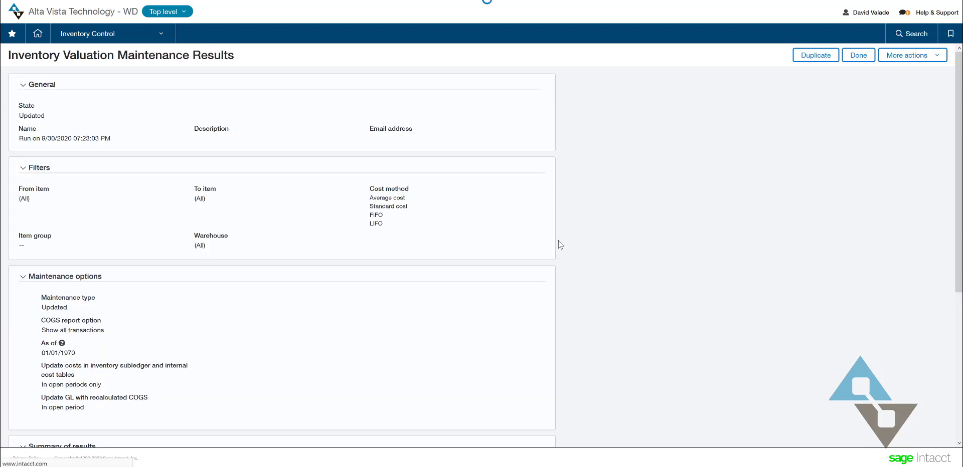
pyautogui.scroll(-3, 371, 298)
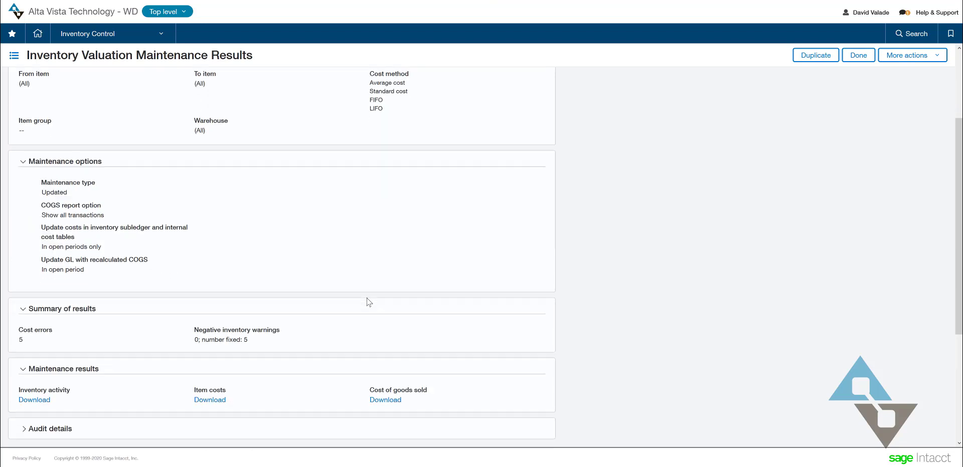